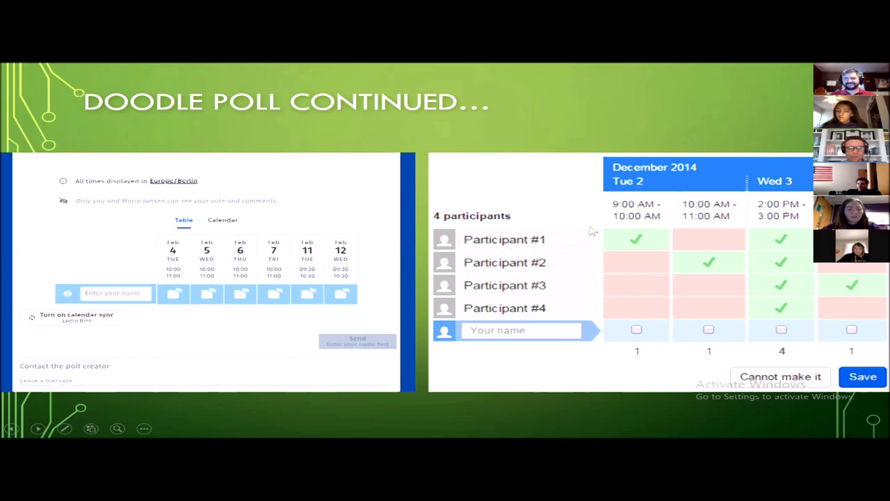
# Switch to the Doodle site in Chrome and give a new poll the title "PE Meeting"
pyautogui.hotkey('alt', 'Tab')
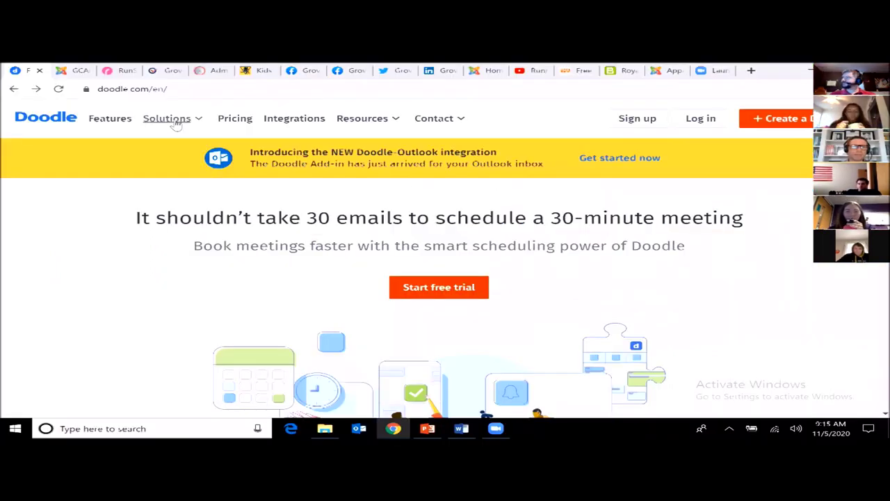
pyautogui.click(341, 263)
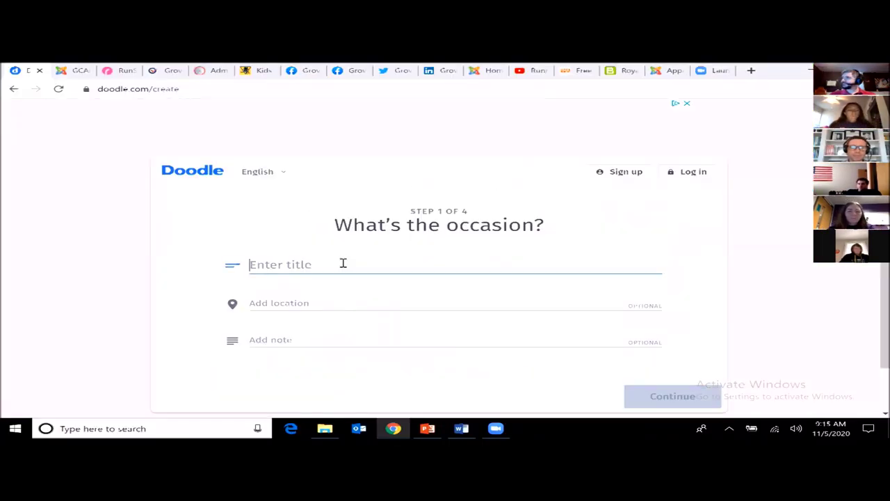
pyautogui.write('PE')
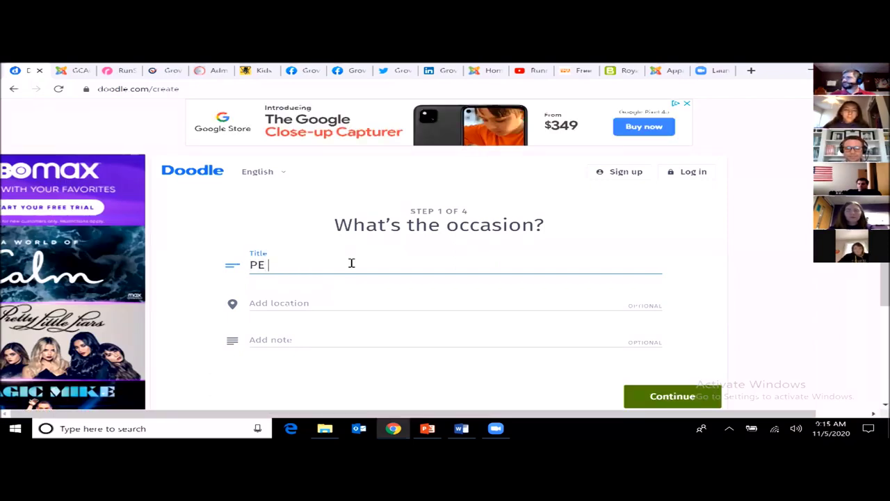
pyautogui.write(' Meeting')
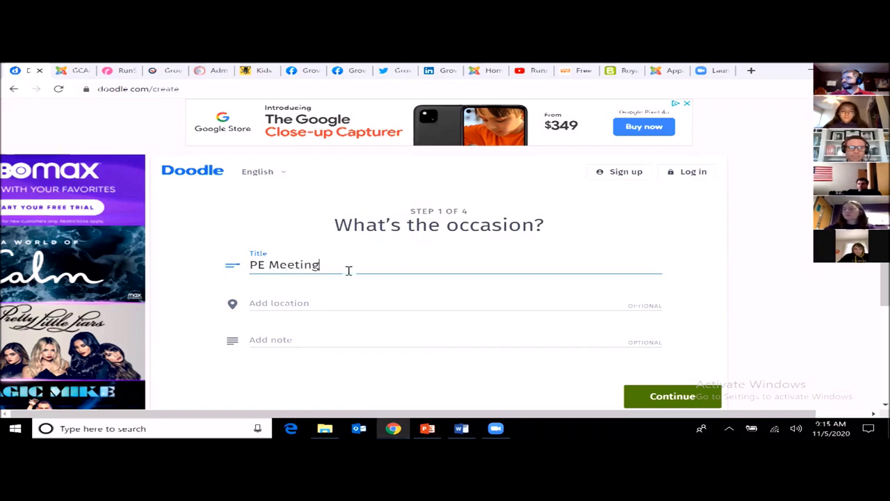
# Set the poll's location to "School Gym", leave the note empty and continue to the time options
pyautogui.click(327, 304)
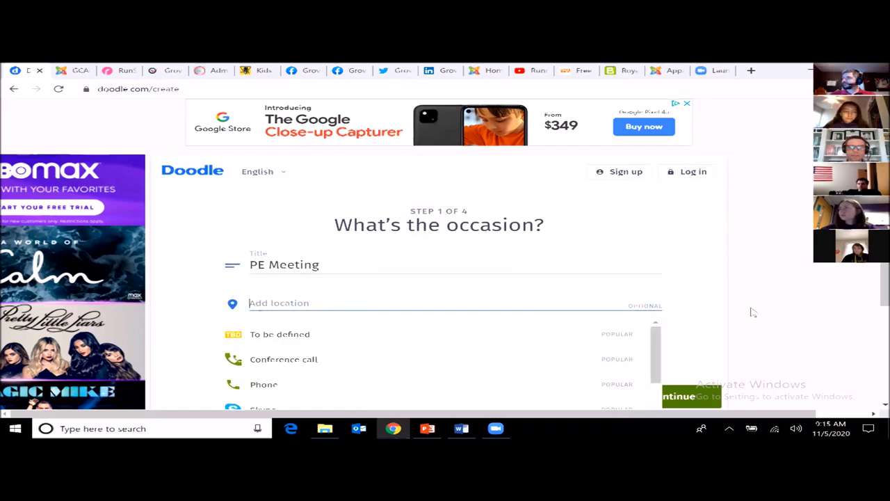
pyautogui.click(441, 301)
pyautogui.write('School Gym')
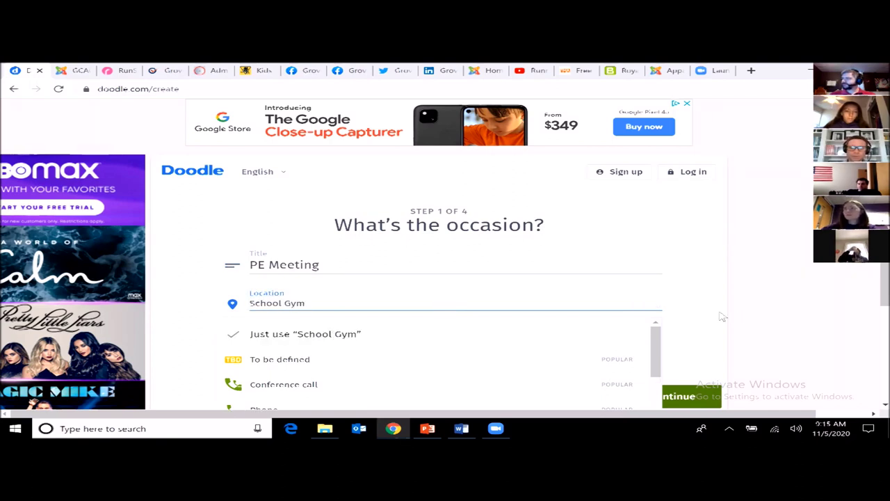
pyautogui.click(685, 353)
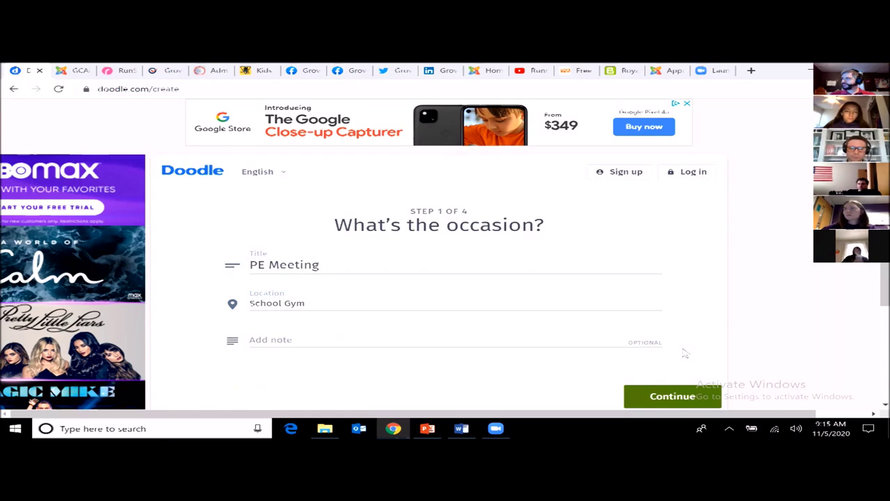
pyautogui.click(334, 338)
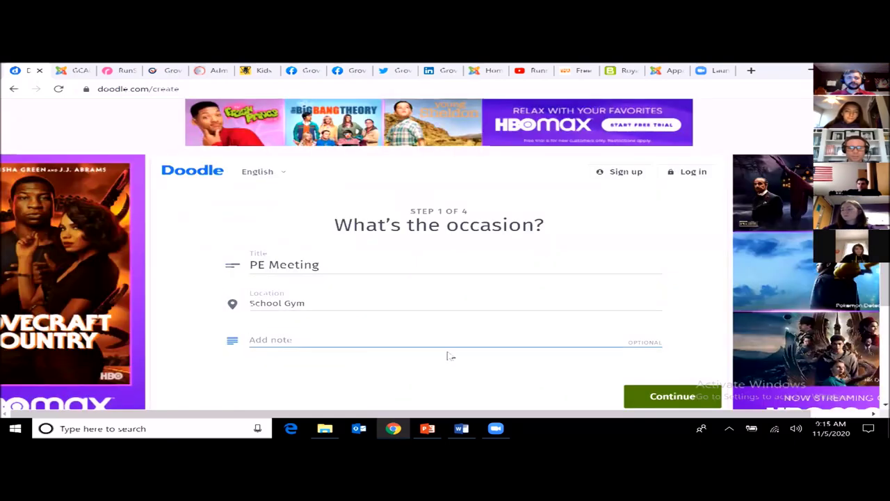
pyautogui.click(659, 397)
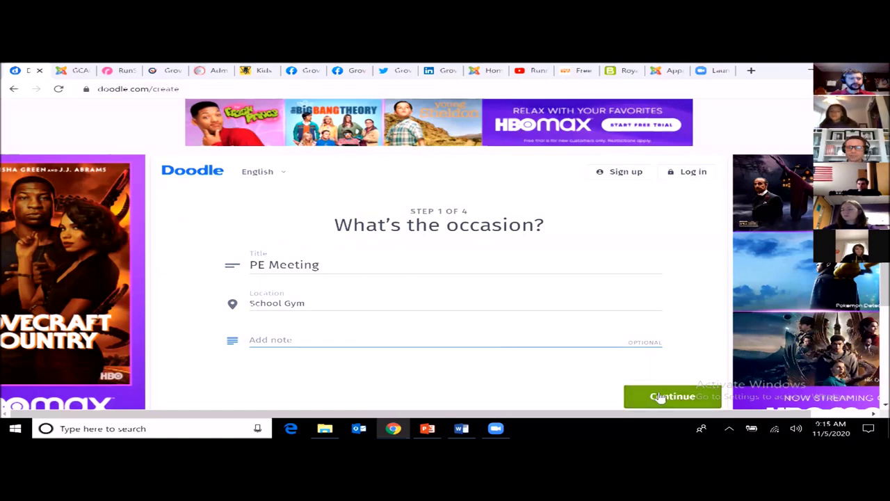
pyautogui.click(660, 397)
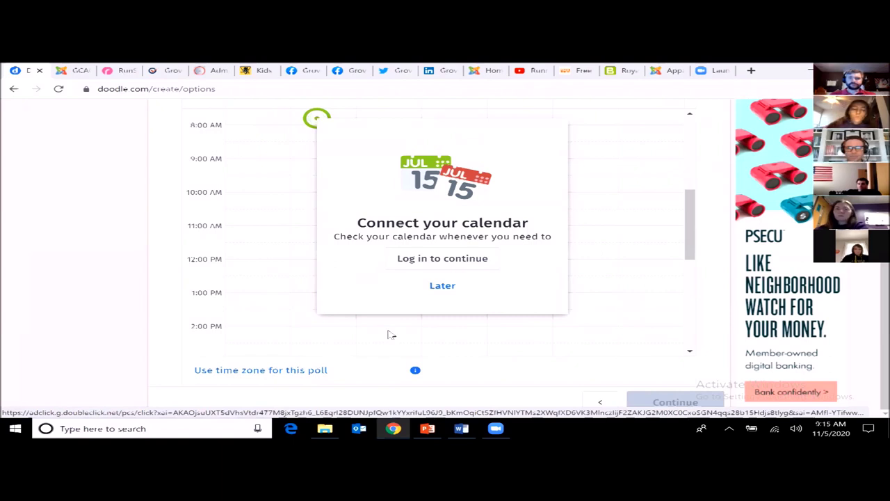
# Postpone connecting a calendar and add Thursday, Nov 5 options at 11:00 AM - 12:00 PM and 12:00 PM - 1:00 PM
pyautogui.click(442, 287)
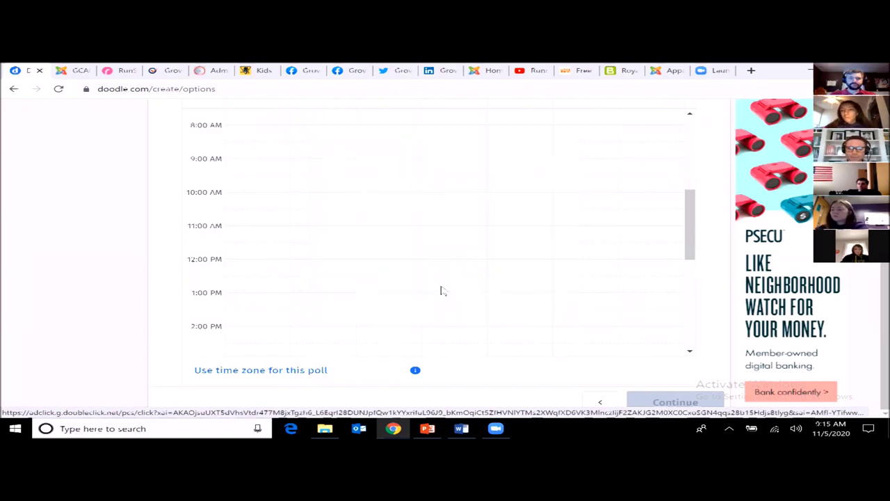
pyautogui.moveTo(690, 249); pyautogui.dragTo(689, 192)
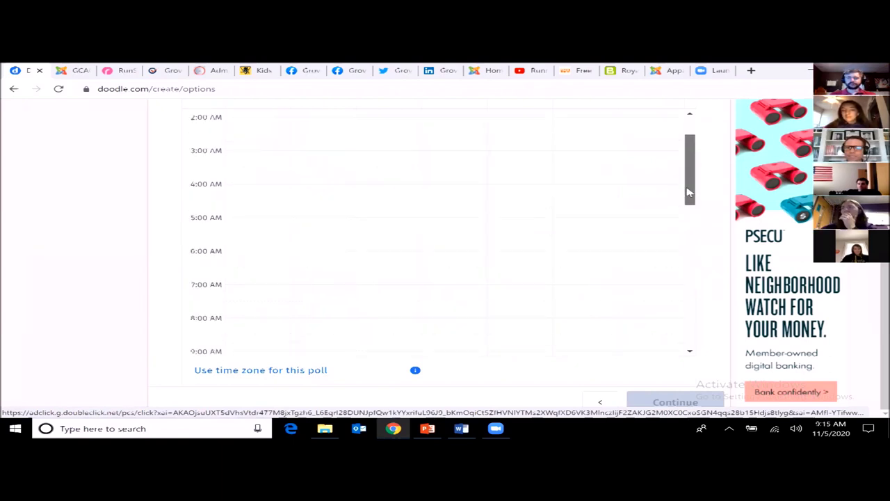
pyautogui.scroll(2, 885, 313)
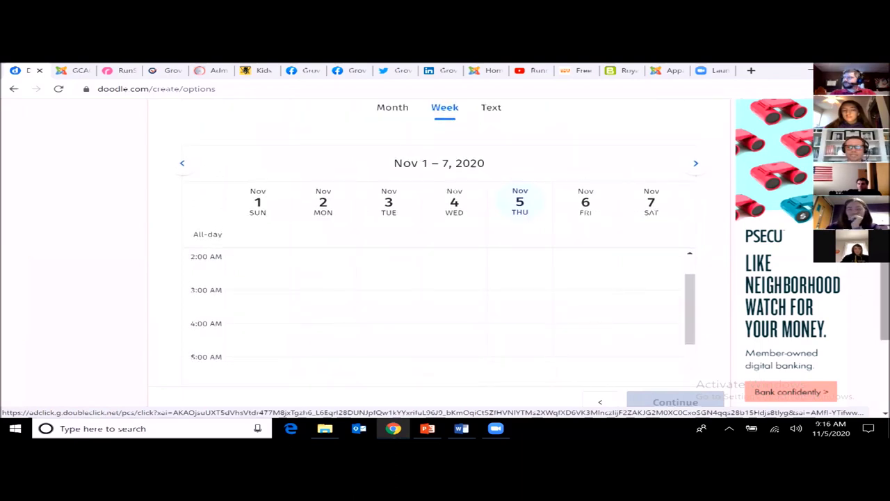
pyautogui.scroll(-5, 627, 313)
pyautogui.click(524, 318)
pyautogui.click(523, 322)
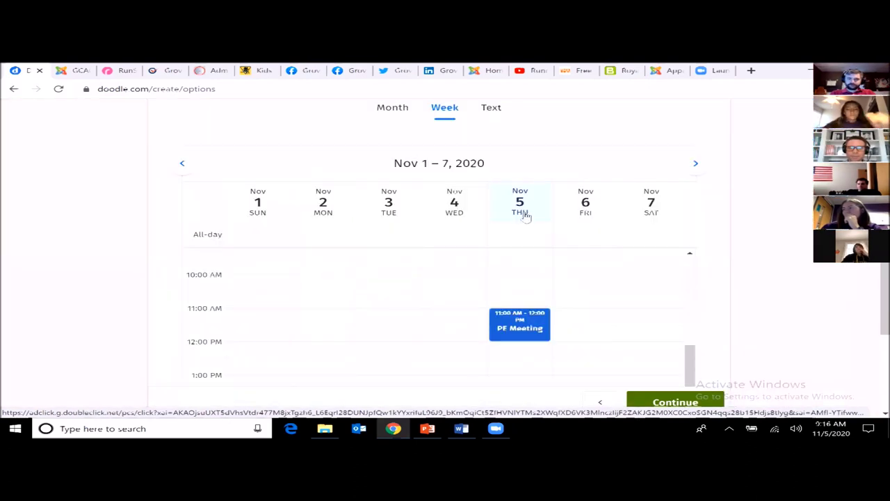
pyautogui.click(525, 354)
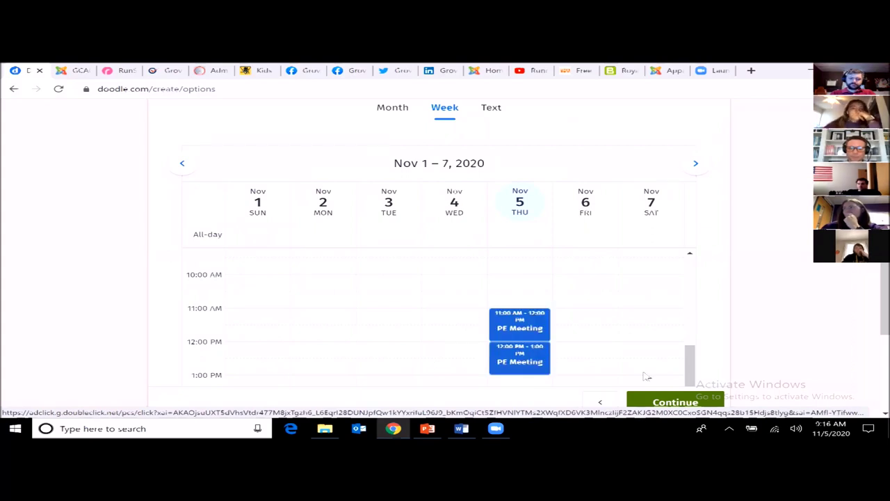
# Add Friday, Nov 6 options at 11:00 AM - 12:00 PM and 12:00 PM - 1:00 PM, and continue to the poll settings
pyautogui.click(597, 322)
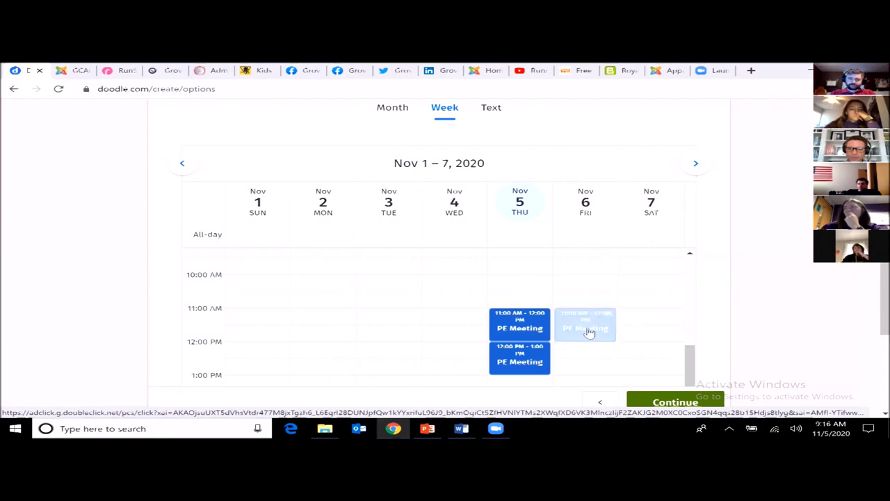
pyautogui.click(590, 358)
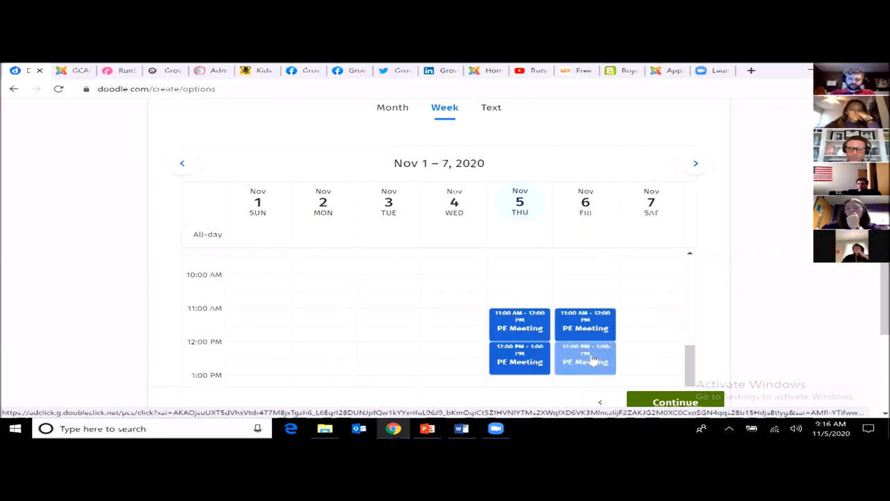
pyautogui.click(676, 401)
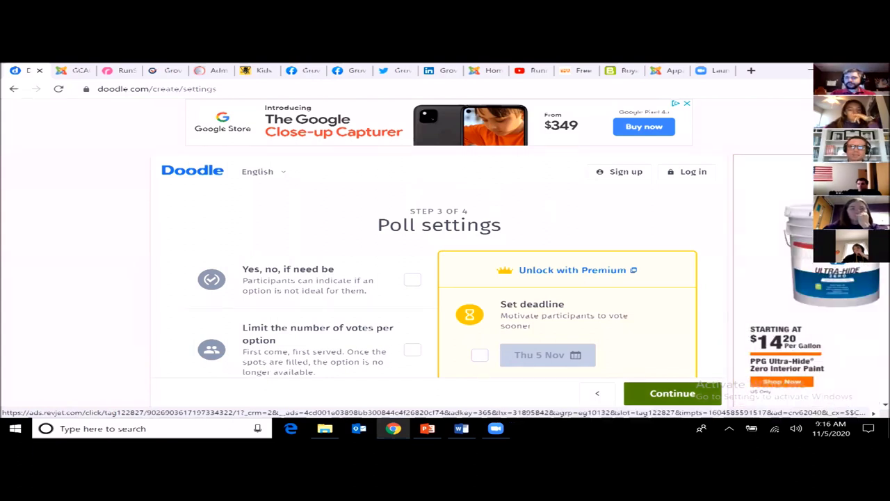
# Review the poll settings, enable "Yes, no, if need be" and continue to the organizer details
pyautogui.scroll(-2, 445, 250)
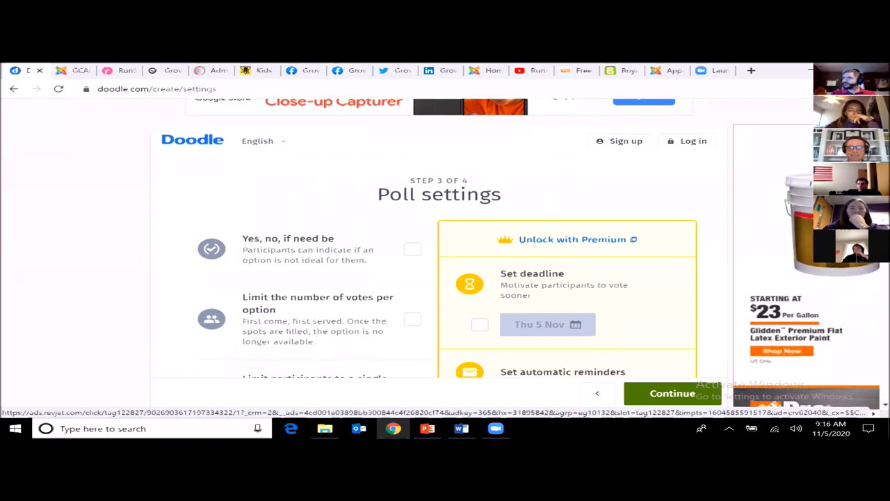
pyautogui.scroll(-1, 445, 250)
pyautogui.scroll(-1, 445, 251)
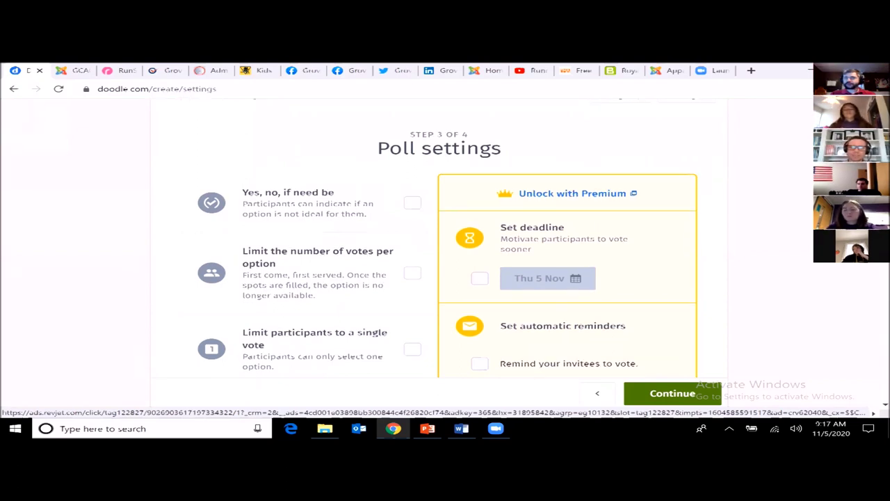
pyautogui.scroll(-1, 415, 209)
pyautogui.scroll(1, 415, 181)
pyautogui.scroll(-1, 416, 209)
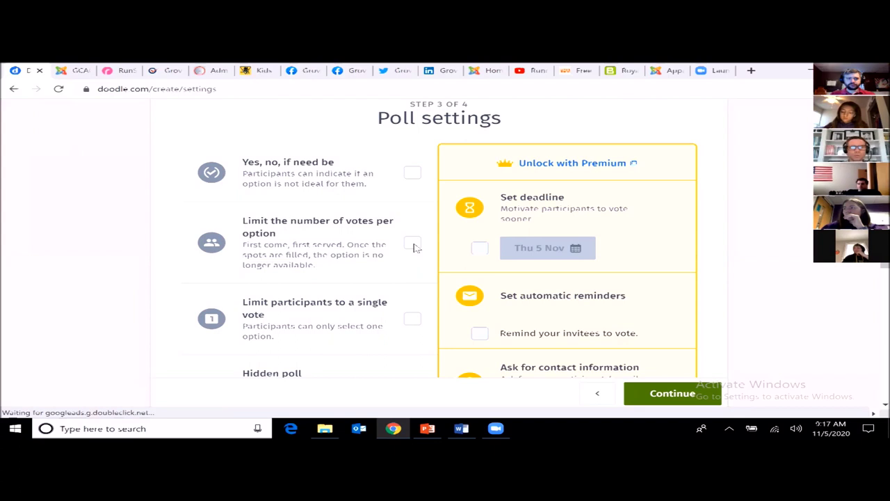
pyautogui.click(413, 173)
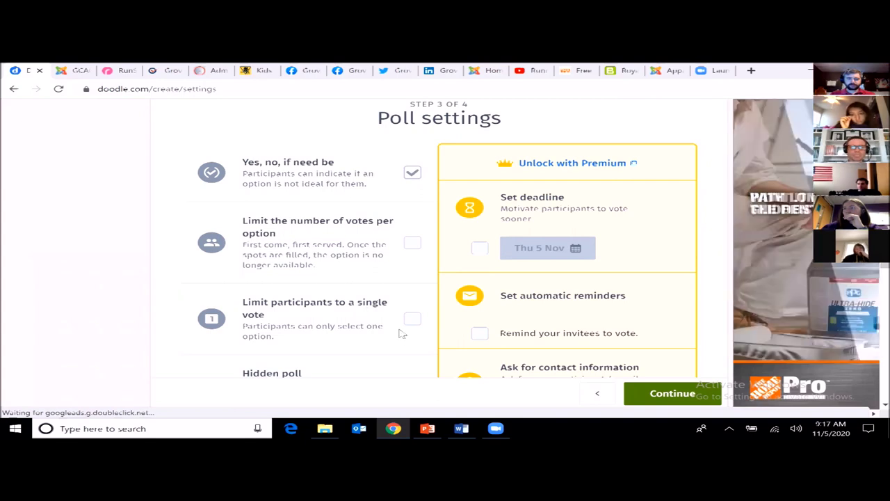
pyautogui.click(679, 393)
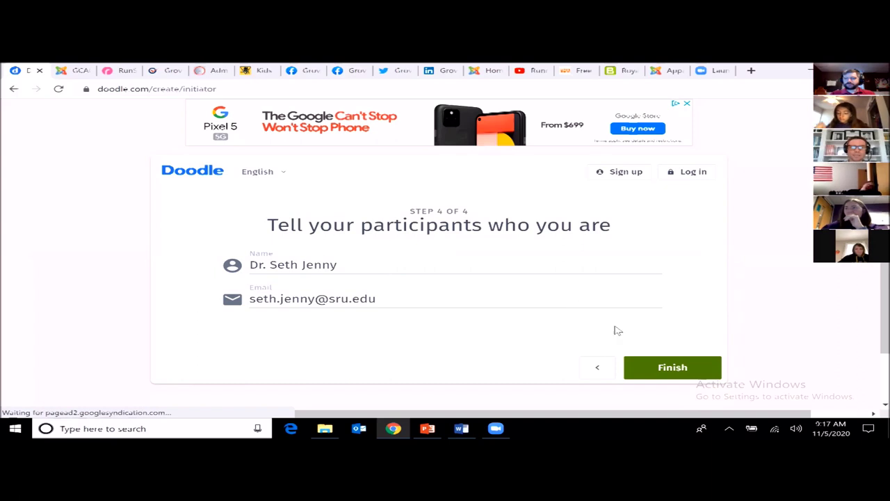
# Finish the poll with the prefilled organizer details and copy its participant invitation link
pyautogui.click(659, 371)
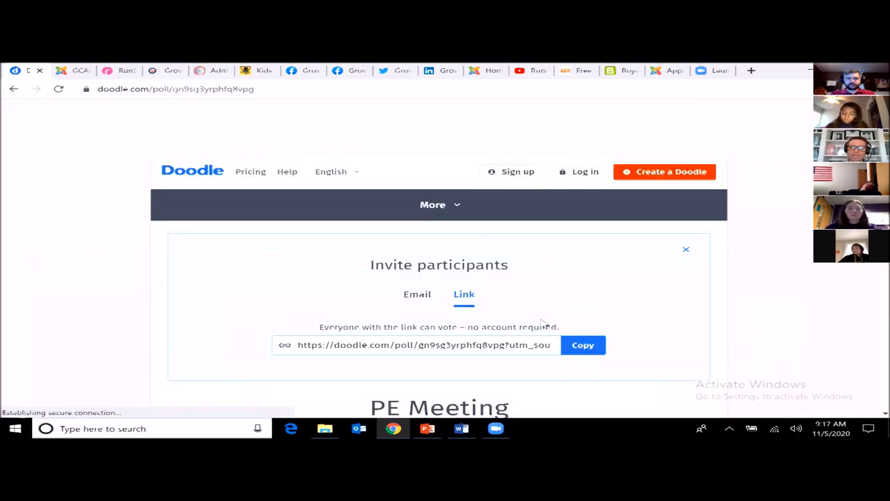
pyautogui.scroll(-2, 680, 221)
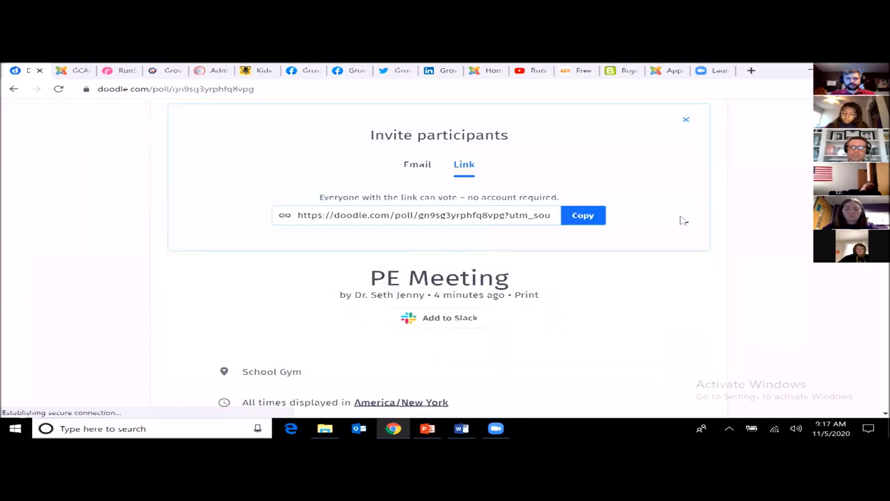
pyautogui.click(588, 217)
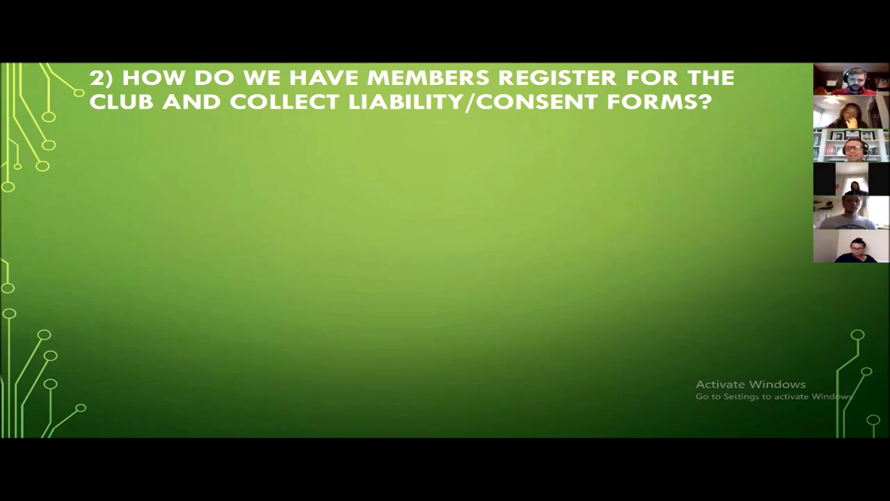
# Reveal the content of the member registration slide, then leave the slide show for the RunSignup site in Chrome
pyautogui.click(530, 229)
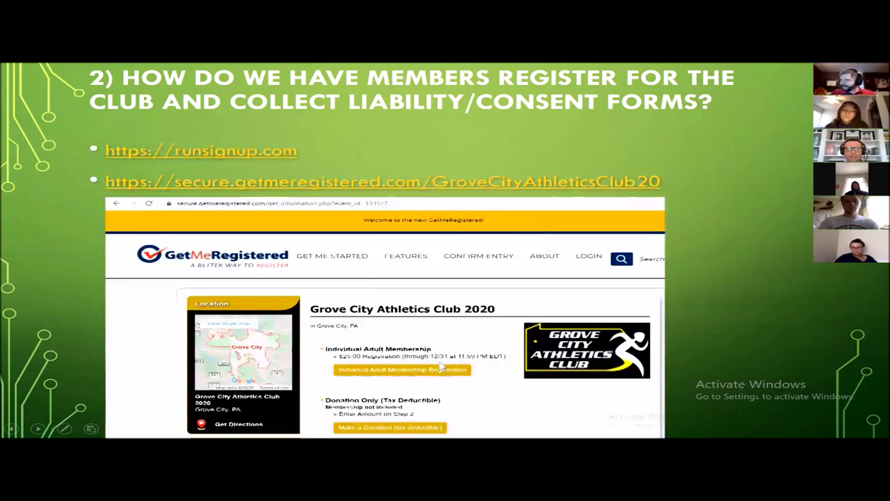
pyautogui.press('Escape')
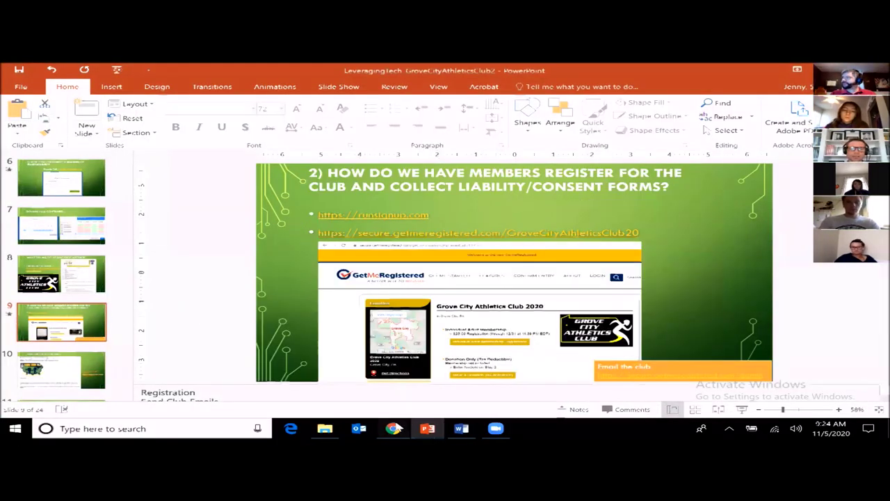
pyautogui.click(394, 428)
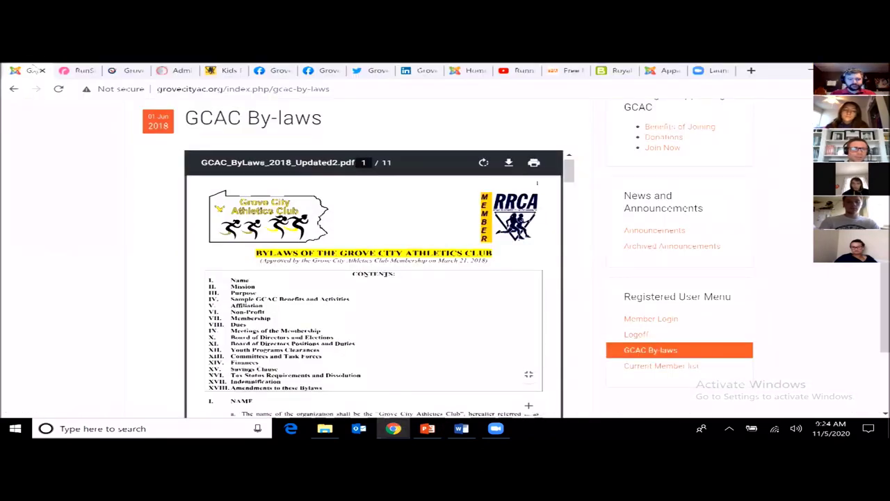
pyautogui.click(26, 71)
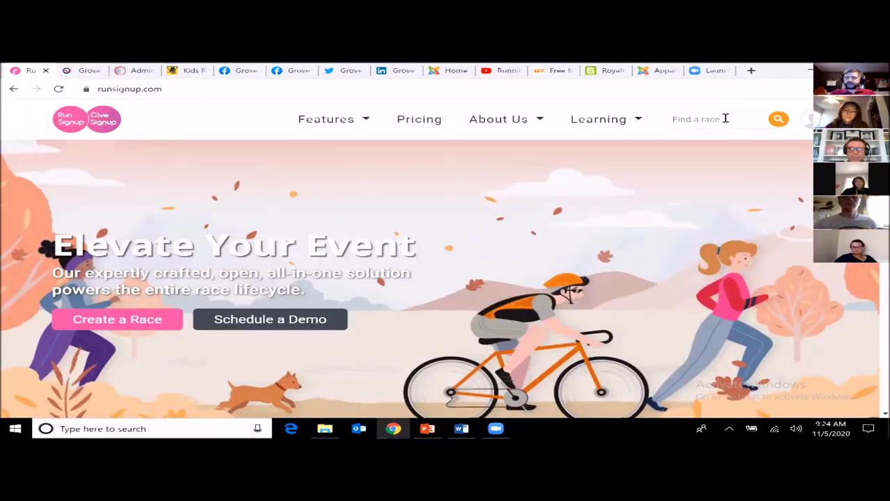
# Search RunSignup for "new york city" races, look through the race listings and close the page
pyautogui.click(726, 118)
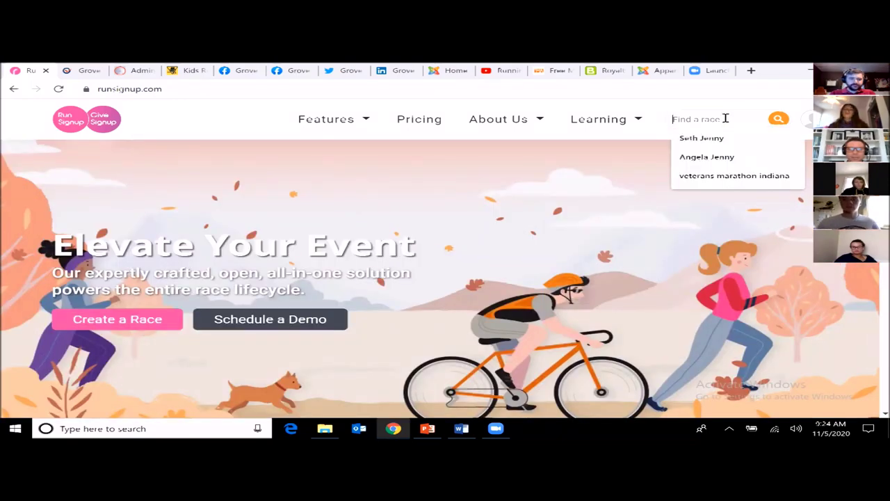
pyautogui.write('new york city')
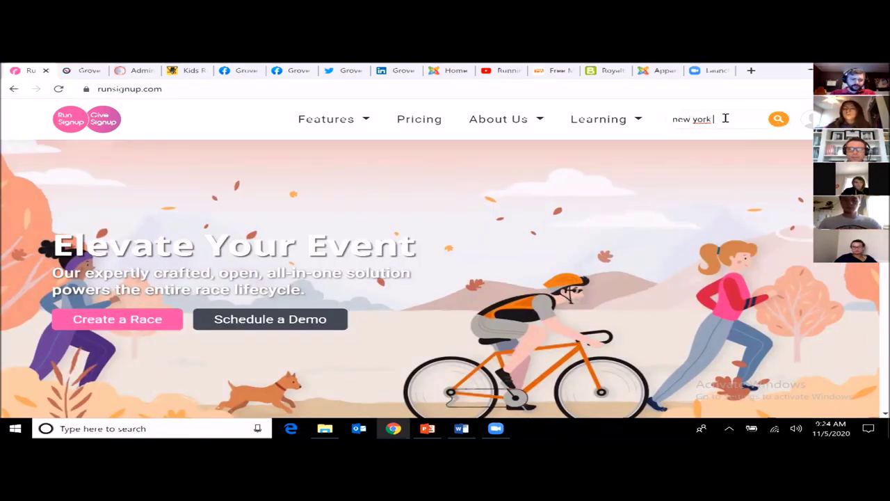
pyautogui.press('Return')
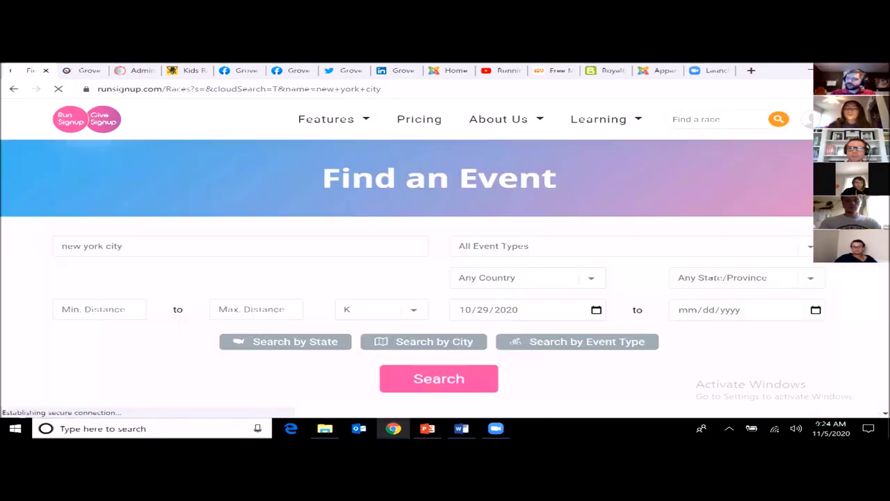
pyautogui.scroll(-5, 427, 278)
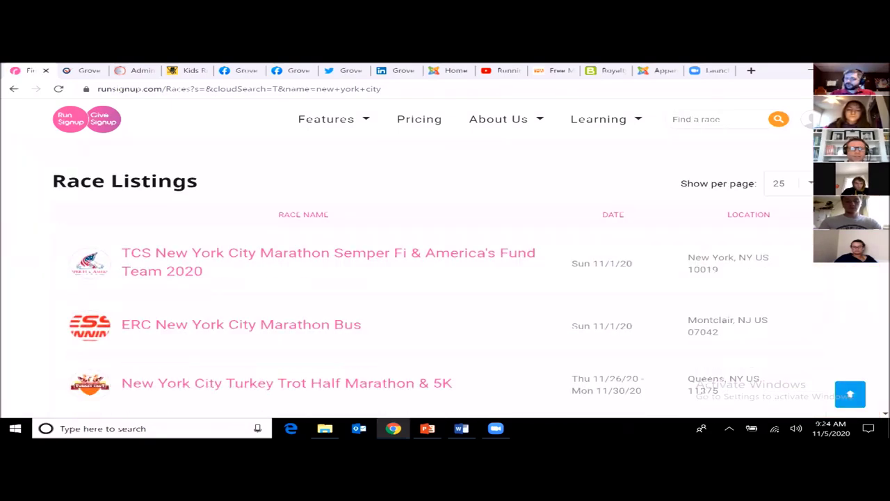
pyautogui.hotkey('ctrl', 'w')
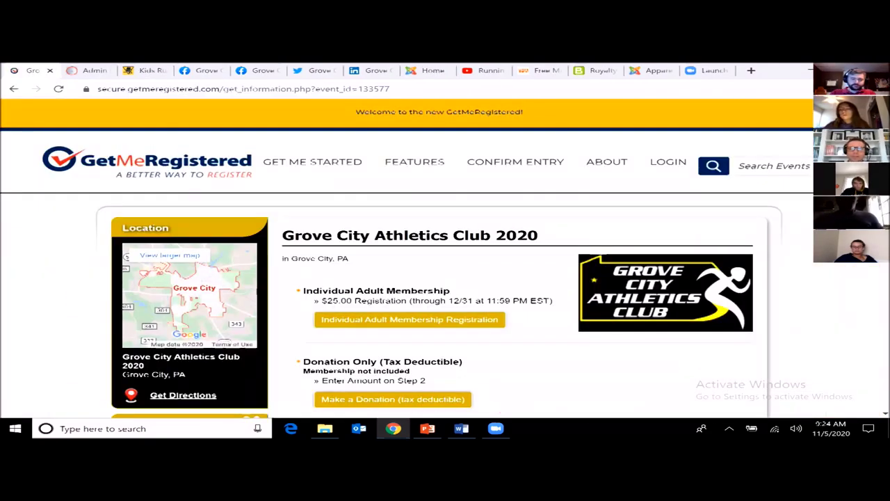
# Open the Individual Adult Membership registration and read through its agreement, liability waiver and COVID-19 disclaimer
pyautogui.scroll(-1, 489, 312)
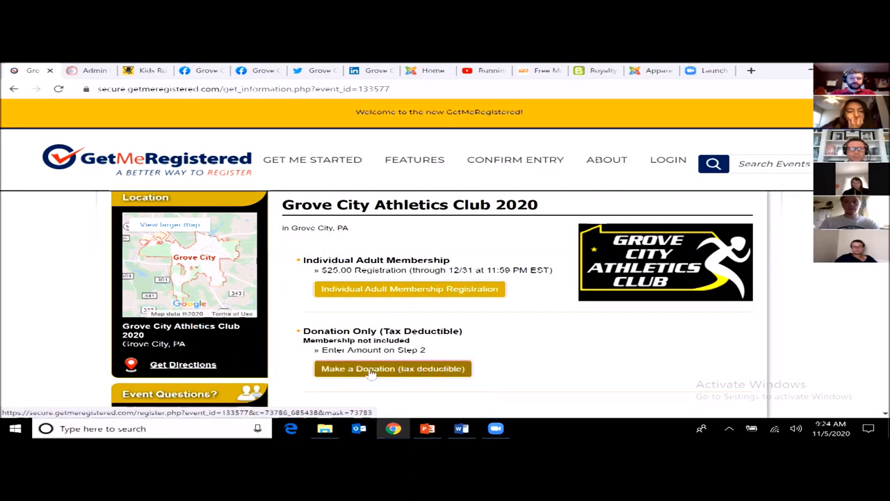
pyautogui.click(371, 294)
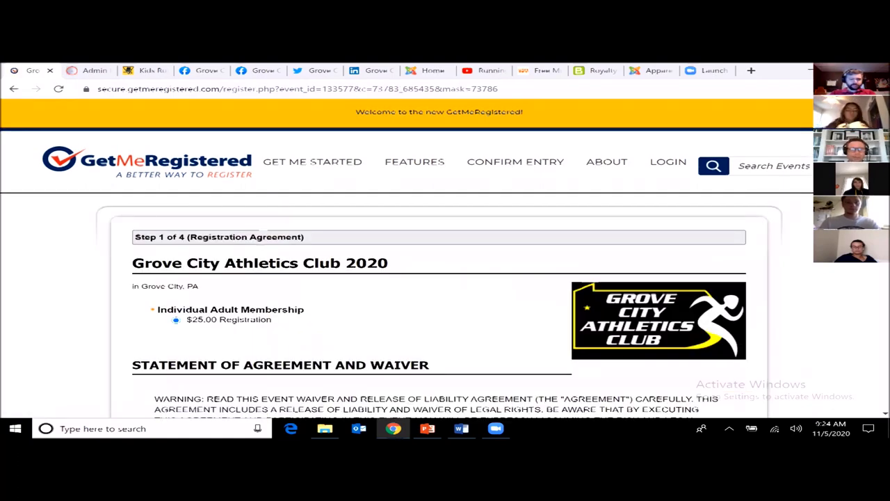
pyautogui.scroll(-3, 400, 274)
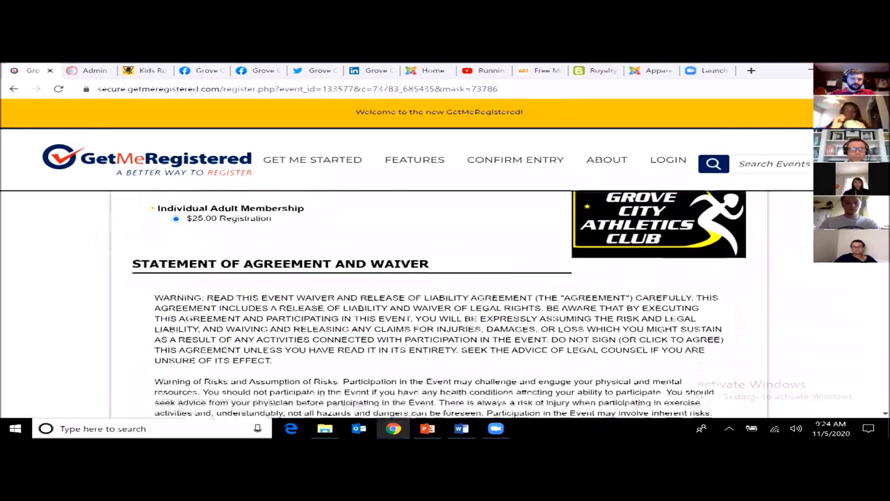
pyautogui.scroll(-1, 440, 304)
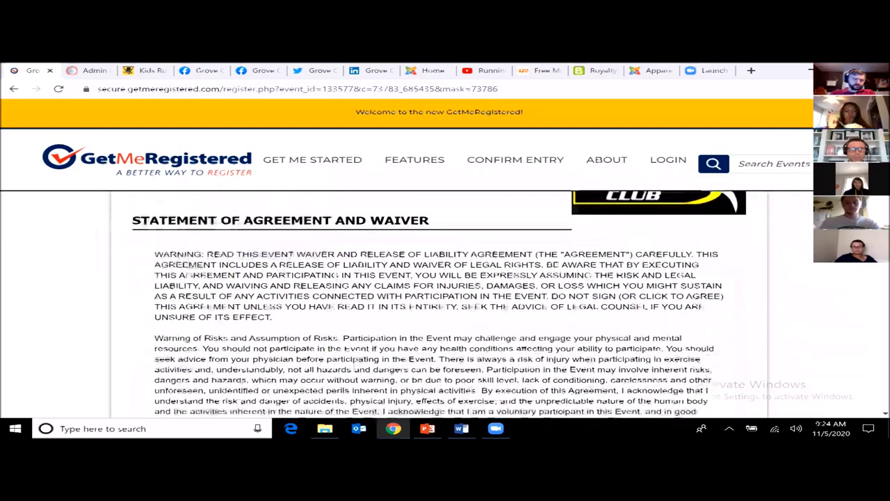
pyautogui.scroll(-4, 439, 306)
pyautogui.scroll(3, 439, 306)
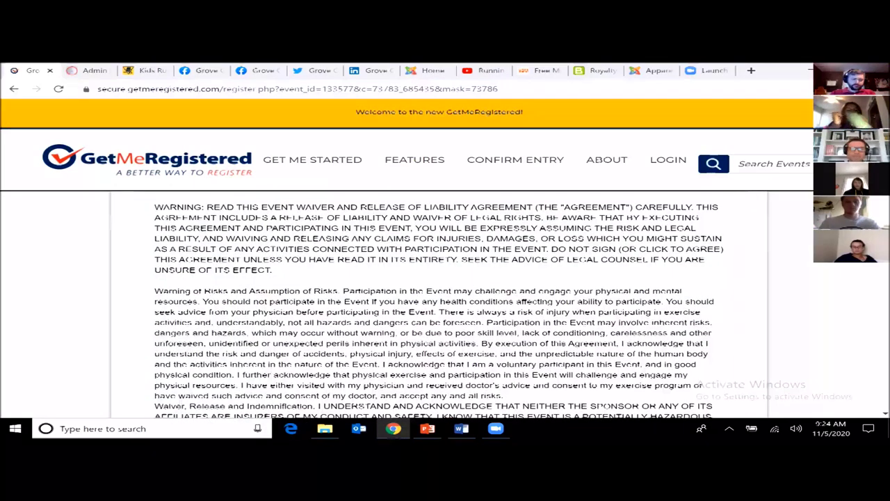
pyautogui.scroll(2, 439, 306)
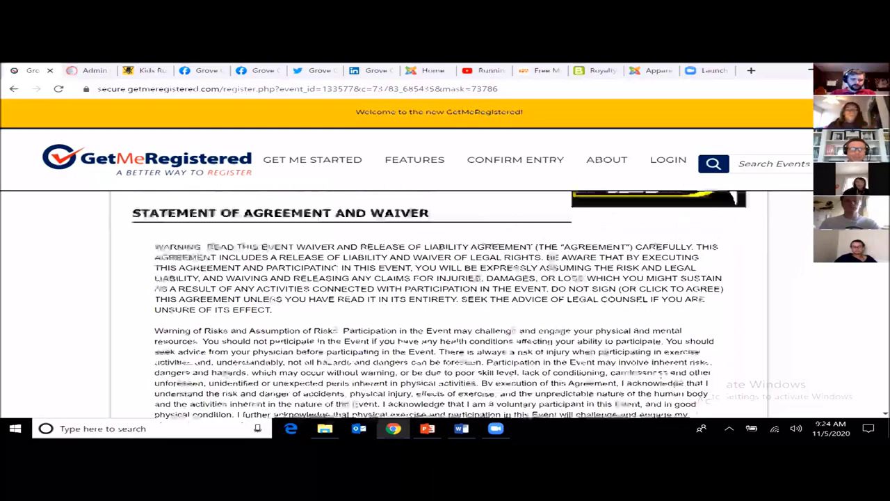
pyautogui.scroll(-4, 439, 307)
pyautogui.scroll(-10, 873, 278)
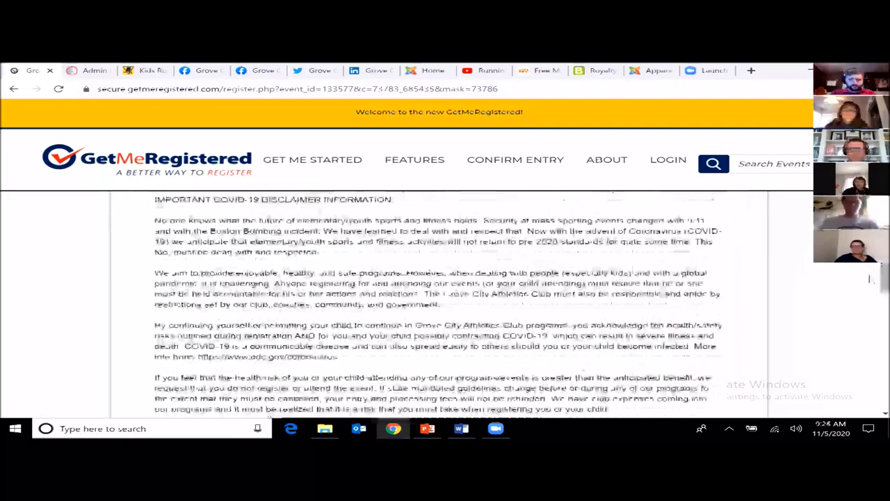
pyautogui.scroll(-5, 869, 278)
# Review the electronic signature terms with the age and name fields, and proceed to the Step 2 registration form
pyautogui.scroll(-2, 873, 296)
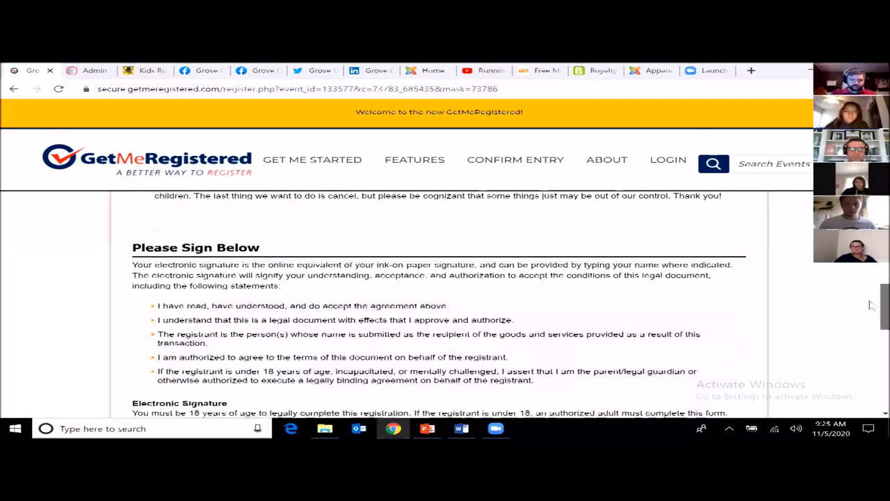
pyautogui.scroll(-1, 870, 304)
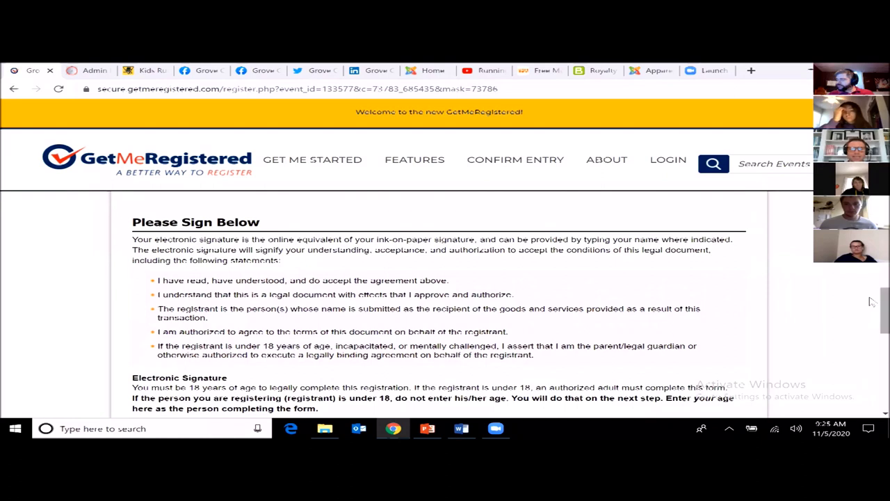
pyautogui.scroll(-1, 872, 304)
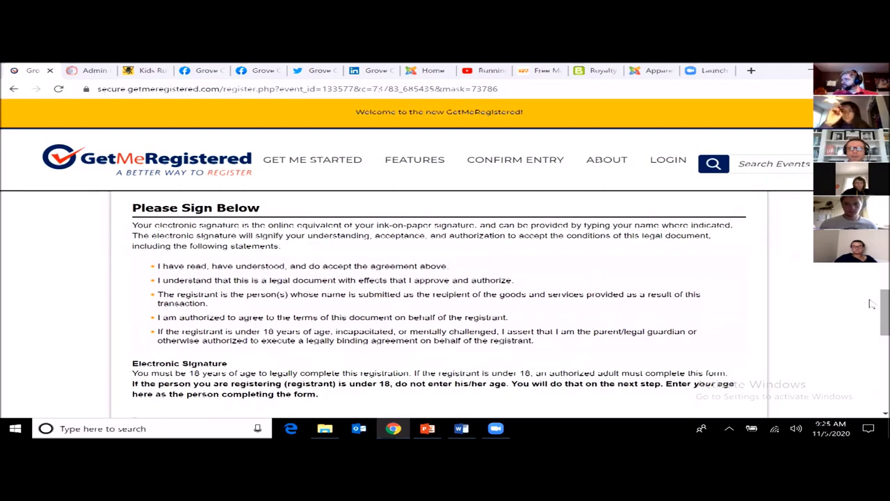
pyautogui.scroll(-2, 871, 306)
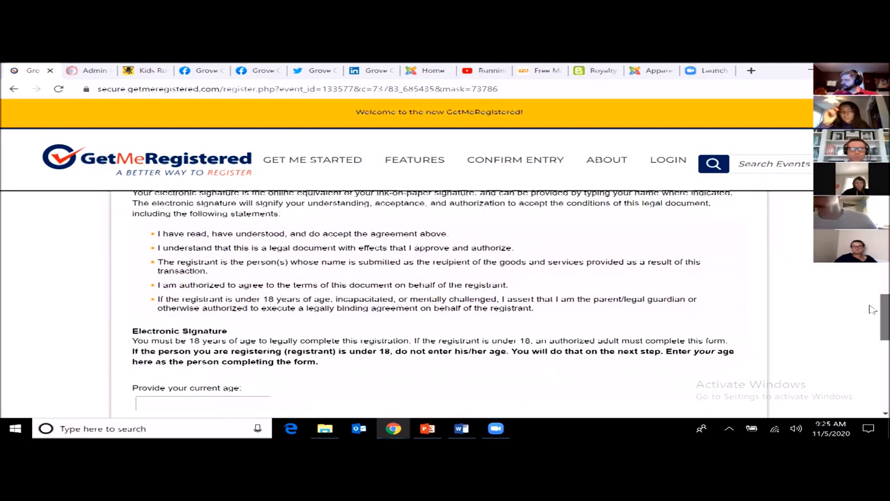
pyautogui.scroll(-3, 872, 313)
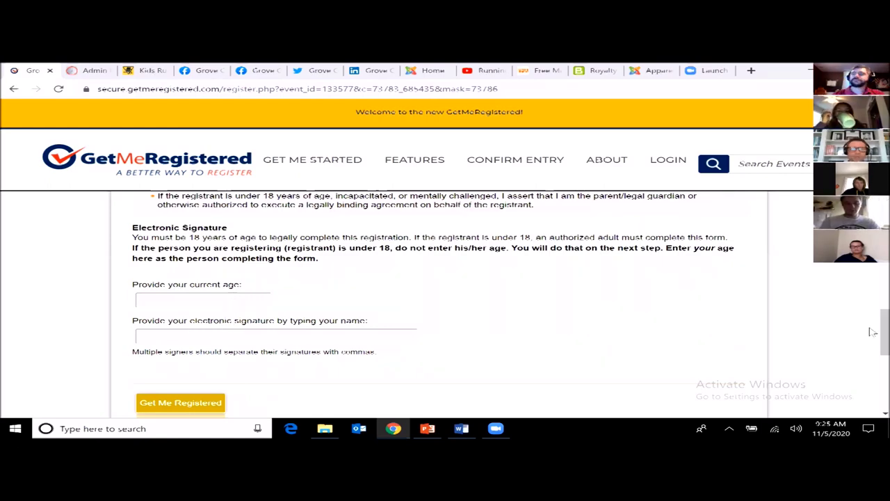
pyautogui.moveTo(871, 338)
pyautogui.mouseDown()
pyautogui.moveTo(873, 349)
pyautogui.moveTo(871, 266)
pyautogui.mouseUp()
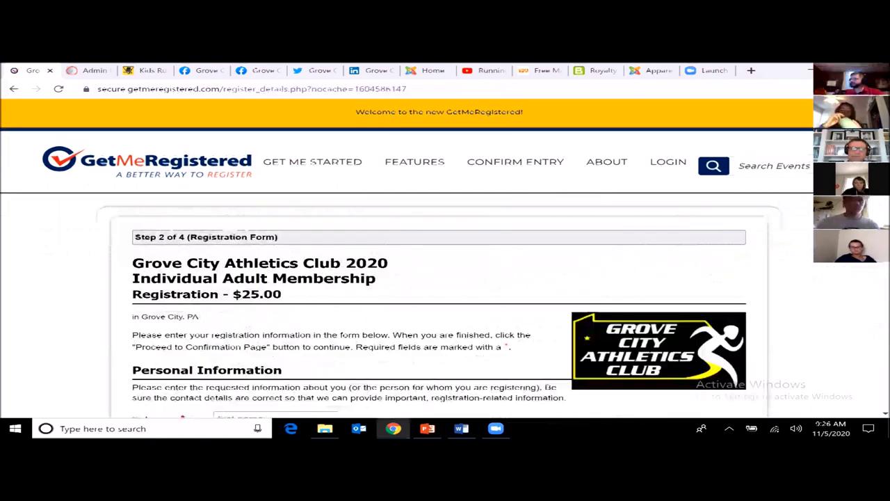
# Examine the membership registration form from the personal information fields to the required acknowledgements and optional donation question
pyautogui.scroll(-3, 445, 306)
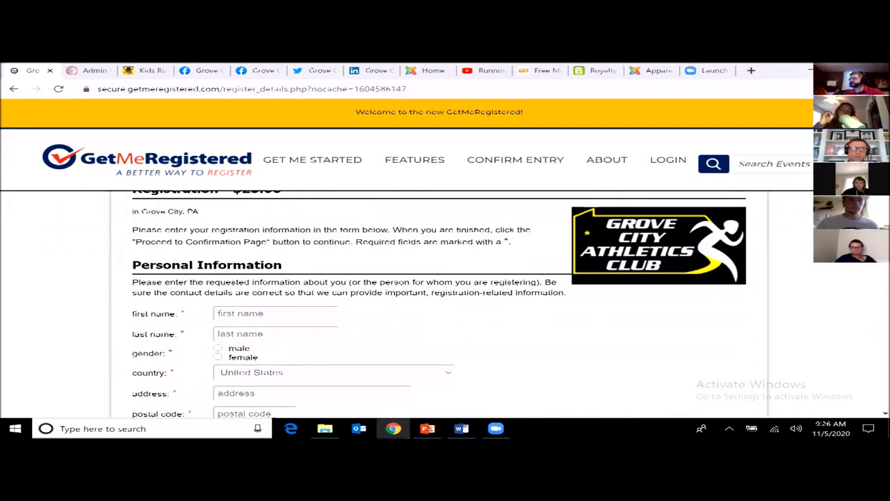
pyautogui.scroll(-1, 446, 306)
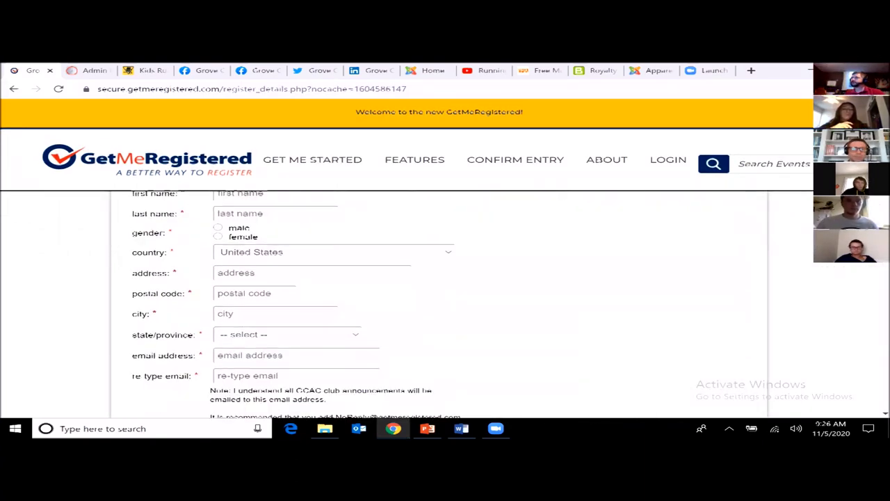
pyautogui.scroll(1, 445, 306)
pyautogui.scroll(1, 446, 306)
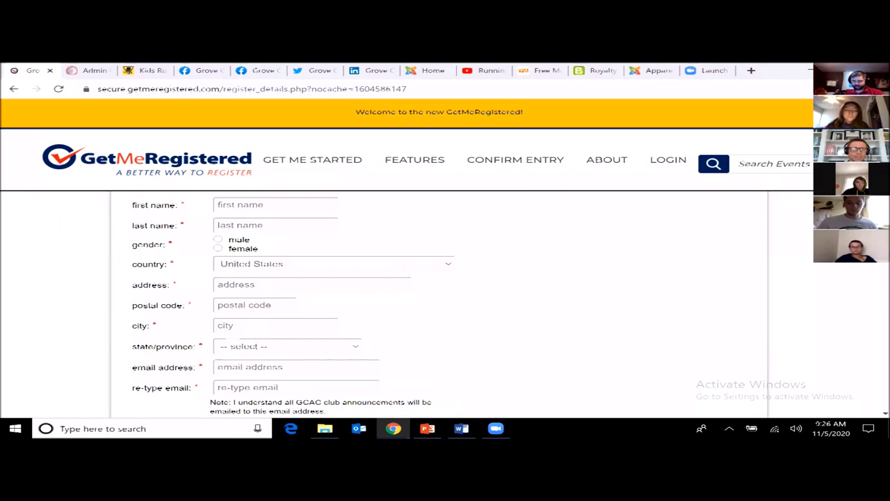
pyautogui.scroll(-3, 299, 306)
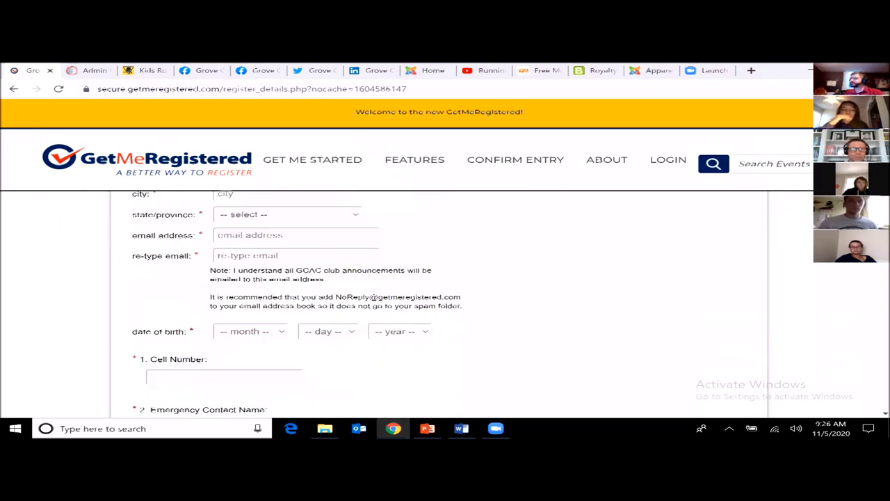
pyautogui.scroll(-1, 374, 293)
pyautogui.scroll(1, 374, 293)
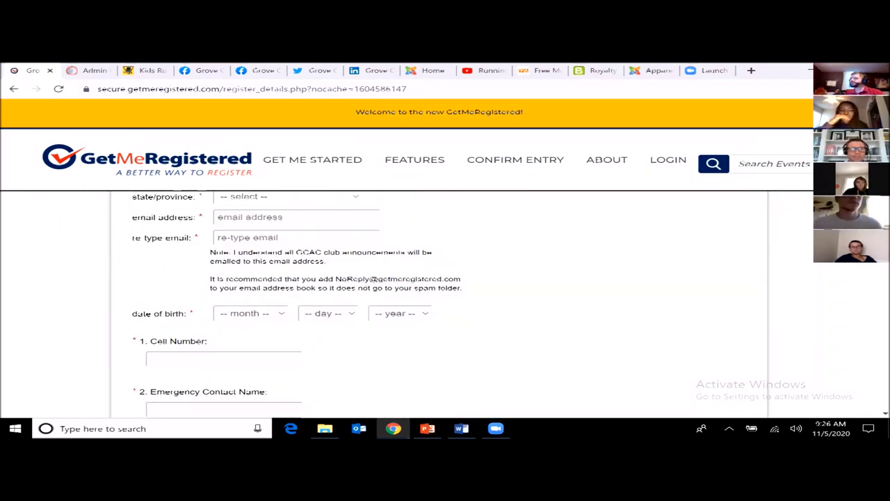
pyautogui.scroll(-1, 374, 293)
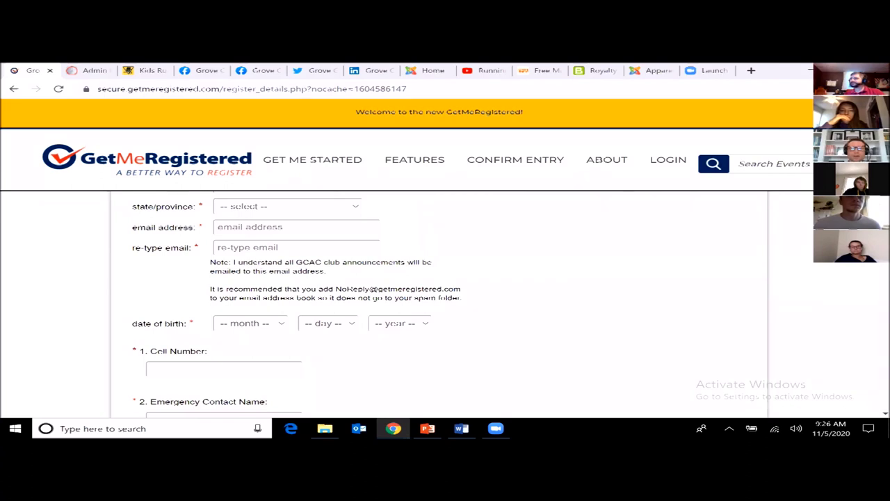
pyautogui.scroll(-3, 374, 293)
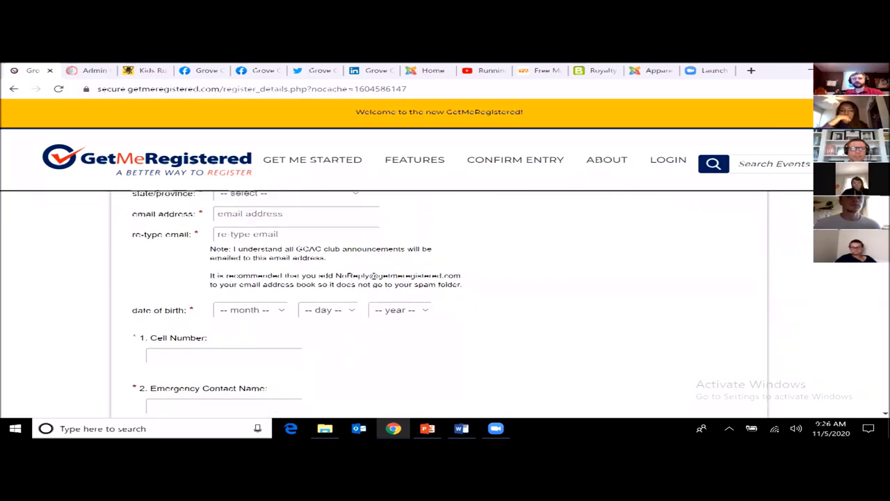
pyautogui.scroll(-5, 439, 306)
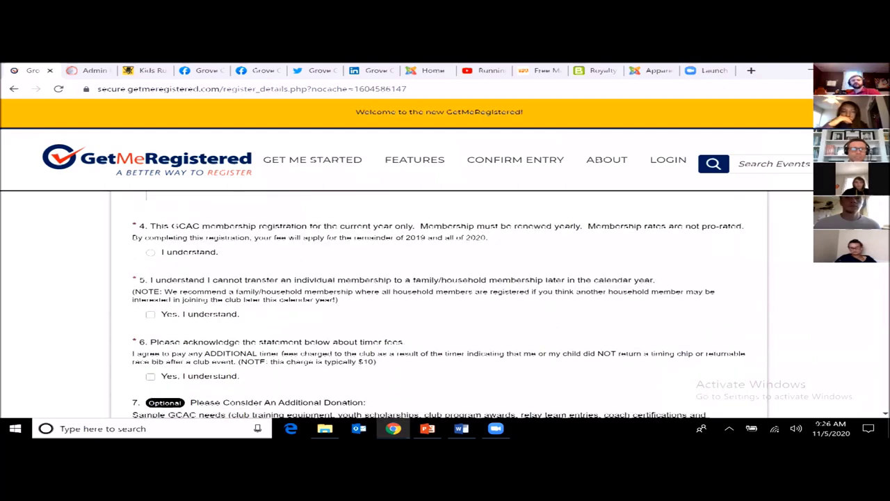
pyautogui.scroll(15, 555, 258)
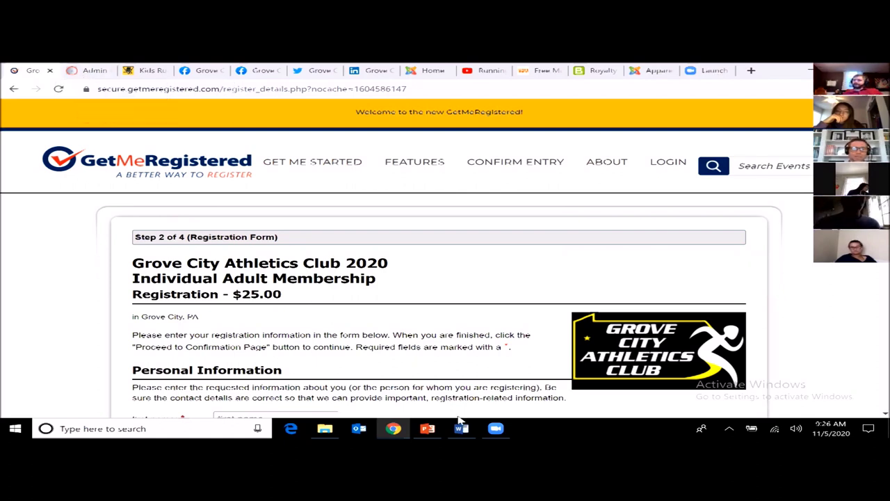
# Return to the PowerPoint slide show for the funding slide, then leave it for the Kids Run the Nation grant page in Chrome
pyautogui.click(428, 429)
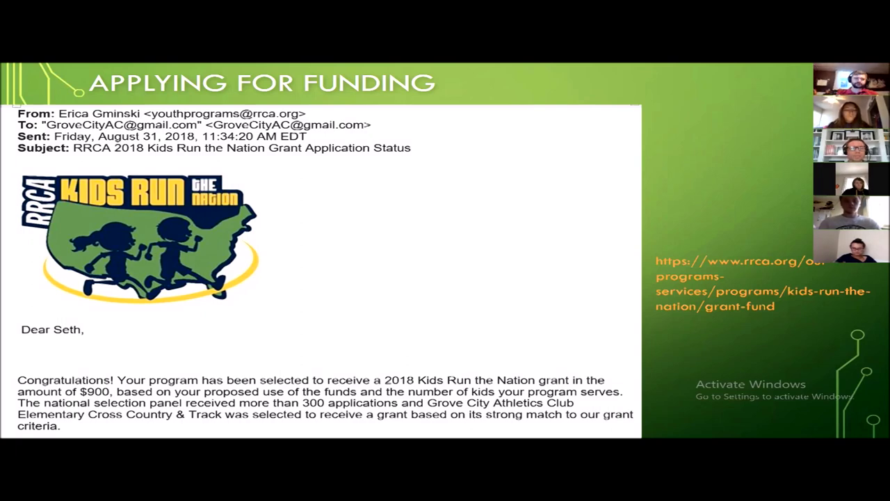
pyautogui.press('Escape')
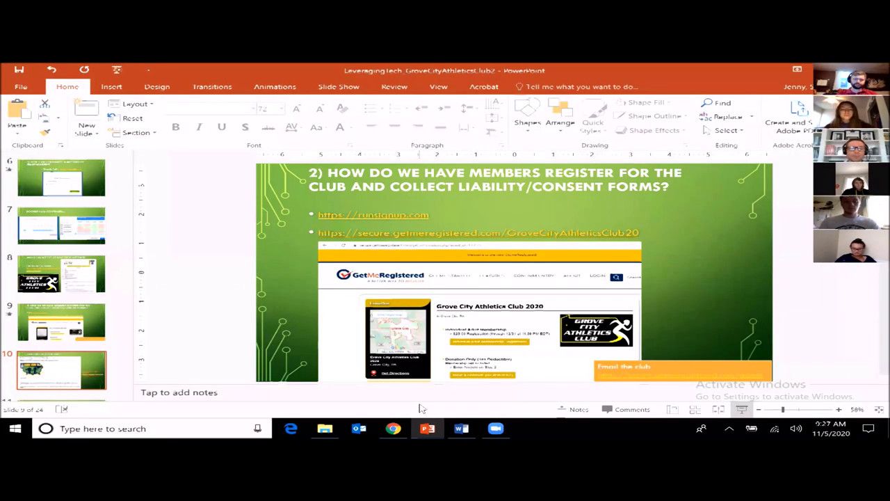
pyautogui.click(393, 429)
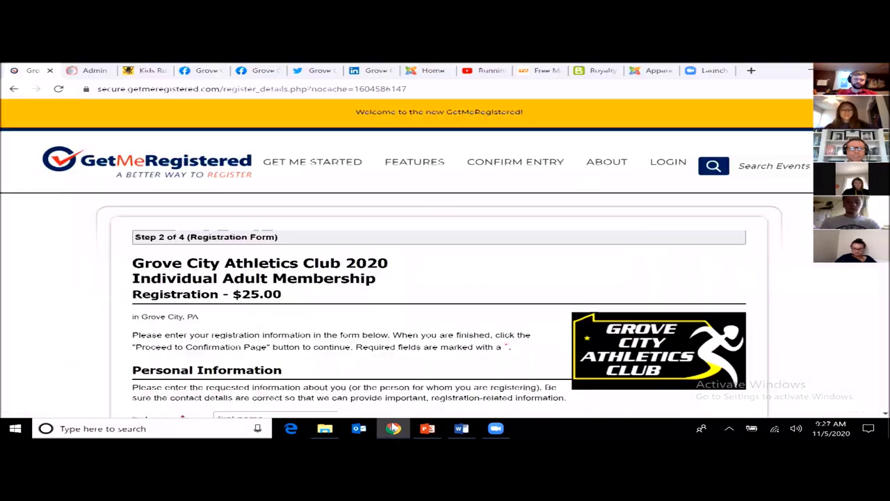
pyautogui.click(144, 75)
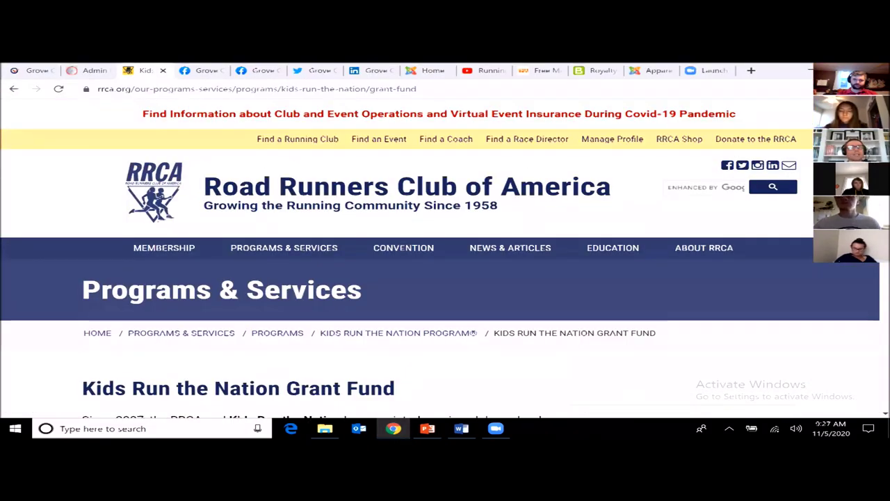
# Read the Kids Run the Nation Grant Fund introduction and its grant application criteria
pyautogui.scroll(-2, 440, 260)
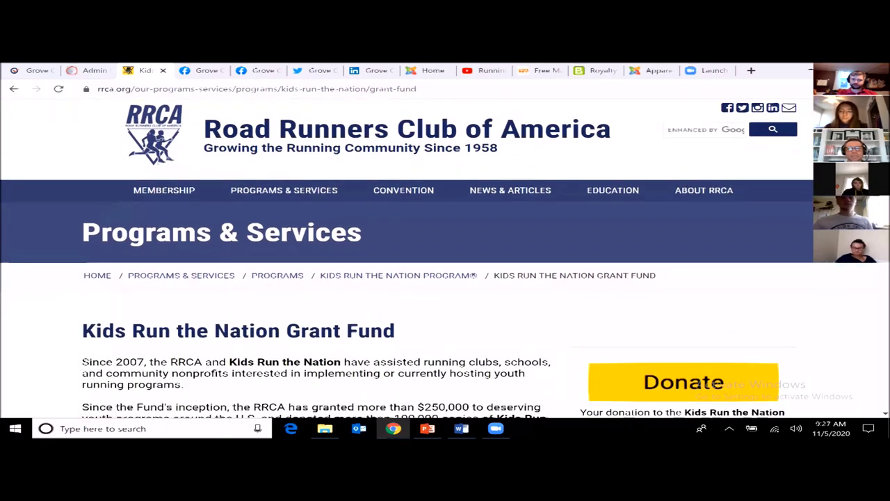
pyautogui.scroll(-1, 401, 258)
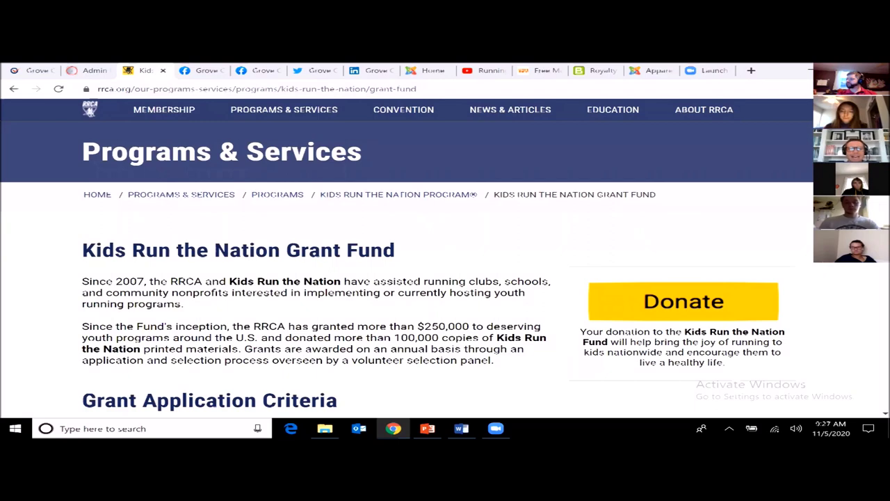
pyautogui.scroll(-1, 401, 263)
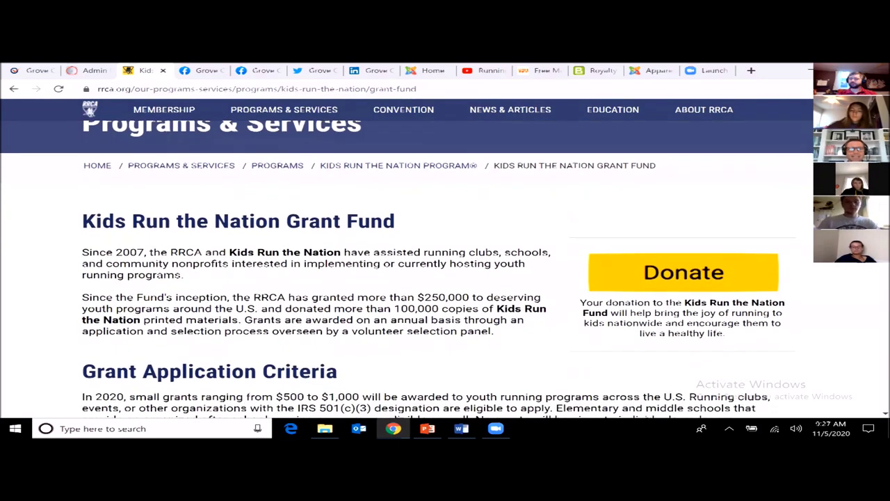
pyautogui.scroll(-1, 400, 269)
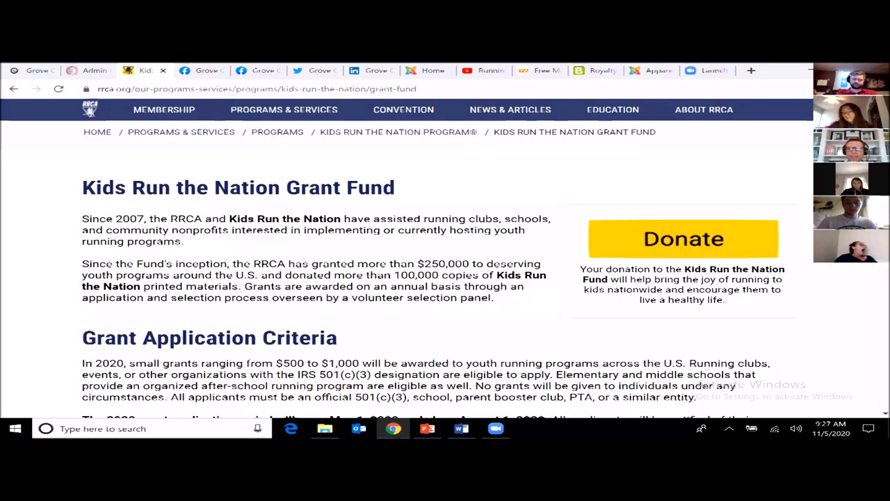
pyautogui.scroll(-1, 439, 269)
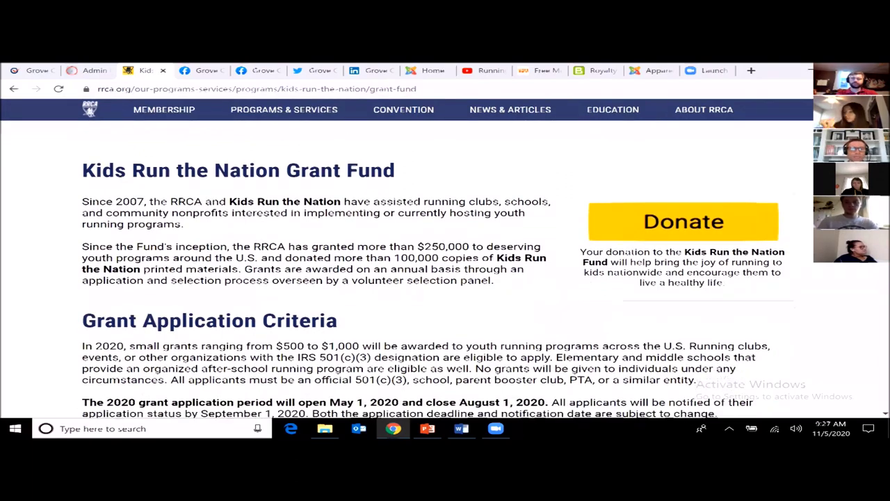
pyautogui.scroll(-2, 438, 269)
pyautogui.scroll(-1, 409, 245)
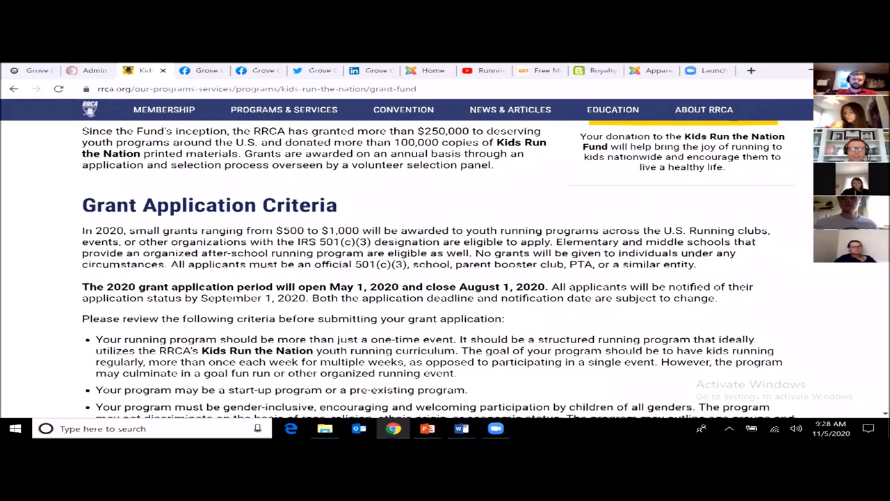
# Look through what the grants may and will not fund, then open the 2018 past grant recipients
pyautogui.scroll(-10, 439, 272)
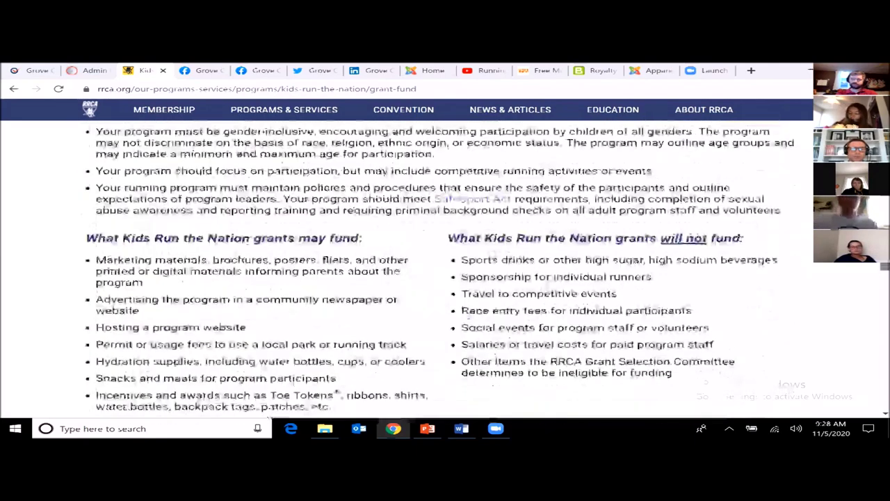
pyautogui.scroll(-7, 873, 302)
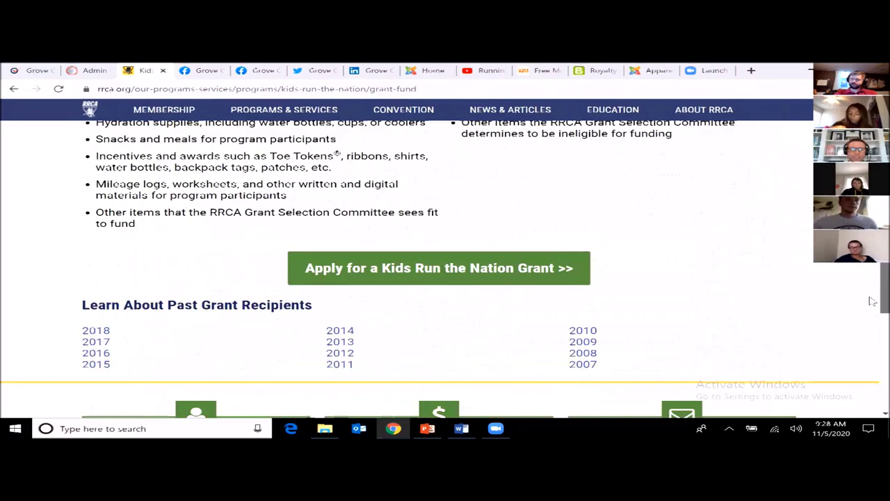
pyautogui.scroll(1, 616, 251)
pyautogui.click(96, 244)
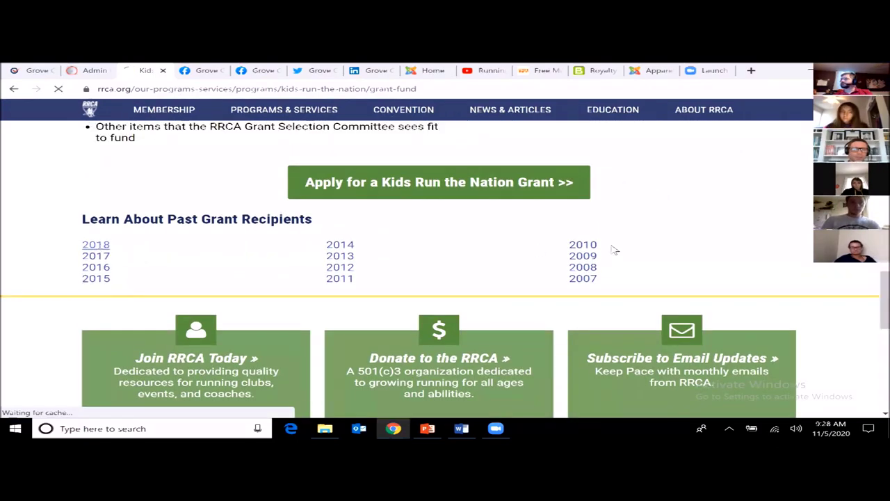
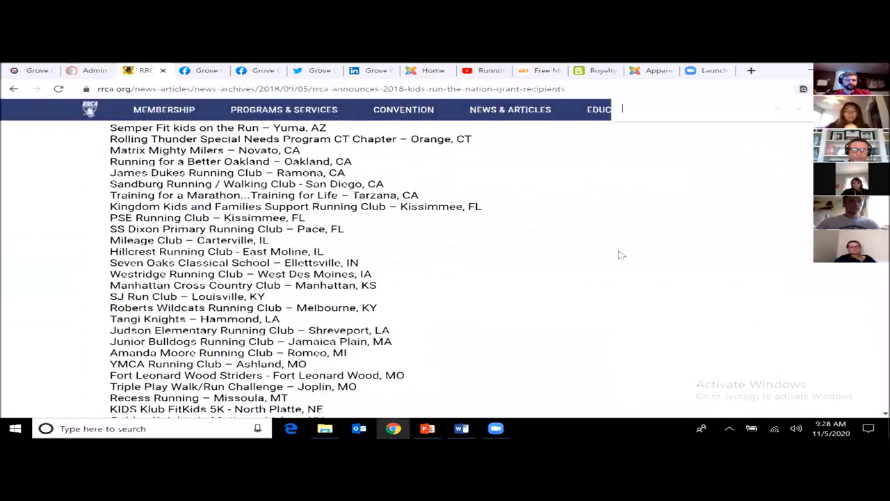
# Search the 2018 Kids Run the Nation grant recipients page for "grov"
pyautogui.scroll(15, 621, 254)
pyautogui.write('grov')
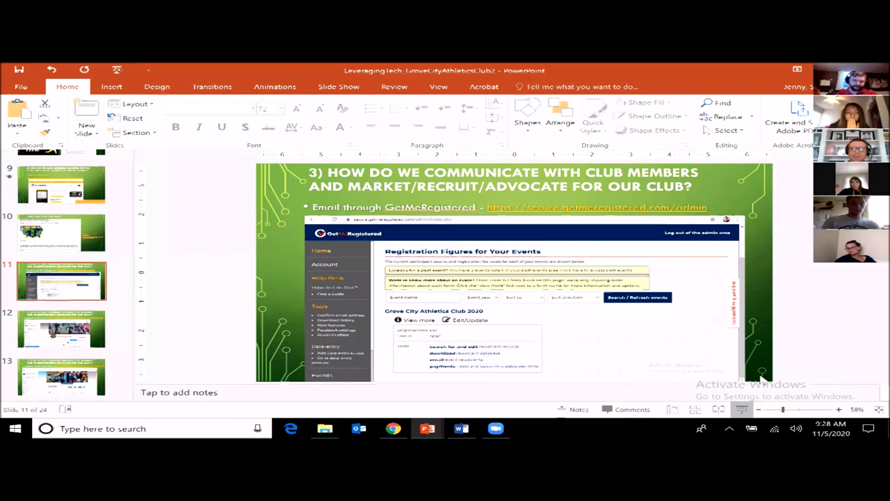
# Switch to PowerPoint to present the GetMeRegistered email slide, then return to Chrome and close the RRCA grant recipients page
pyautogui.click(741, 410)
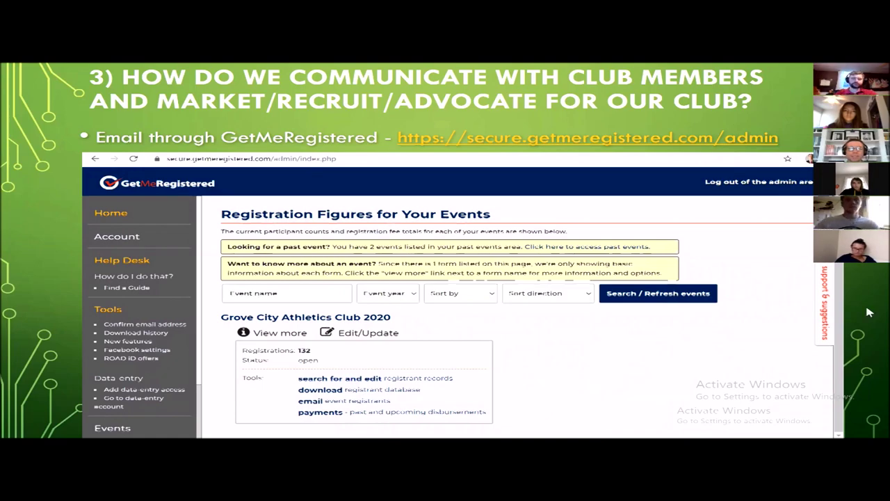
pyautogui.press('Escape')
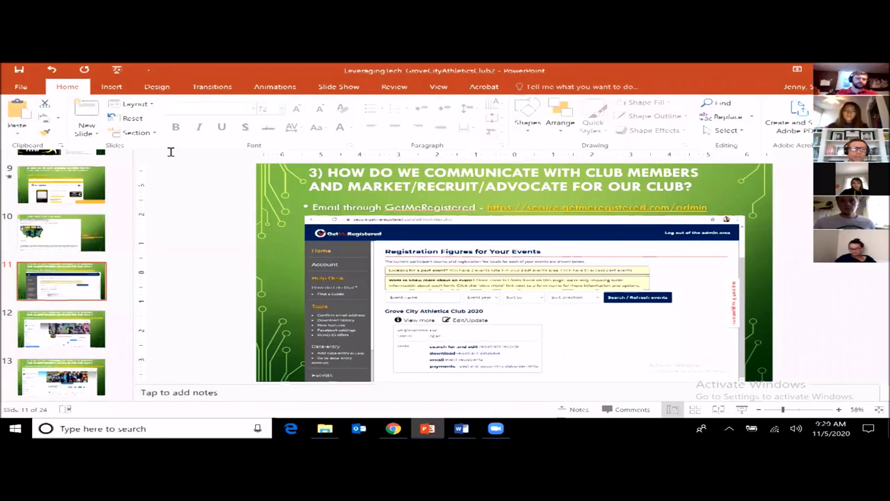
pyautogui.hotkey('alt', 'Tab')
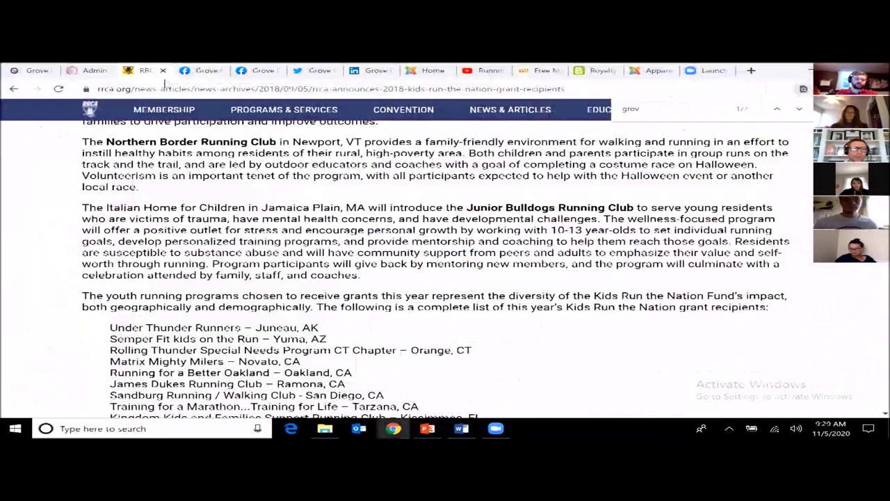
pyautogui.hotkey('ctrl', 'w')
# Log in to the GetMeRegistered admin area with the saved credentials and dismiss the Notices & News window
pyautogui.click(90, 70)
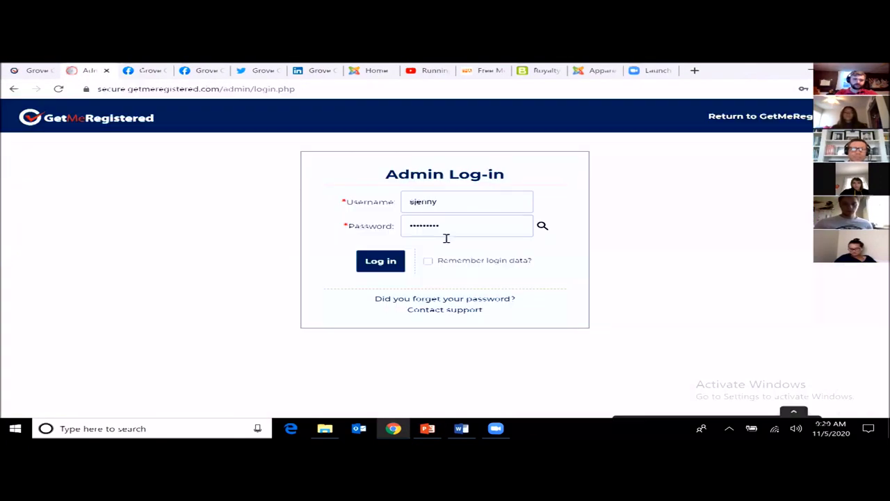
pyautogui.click(381, 263)
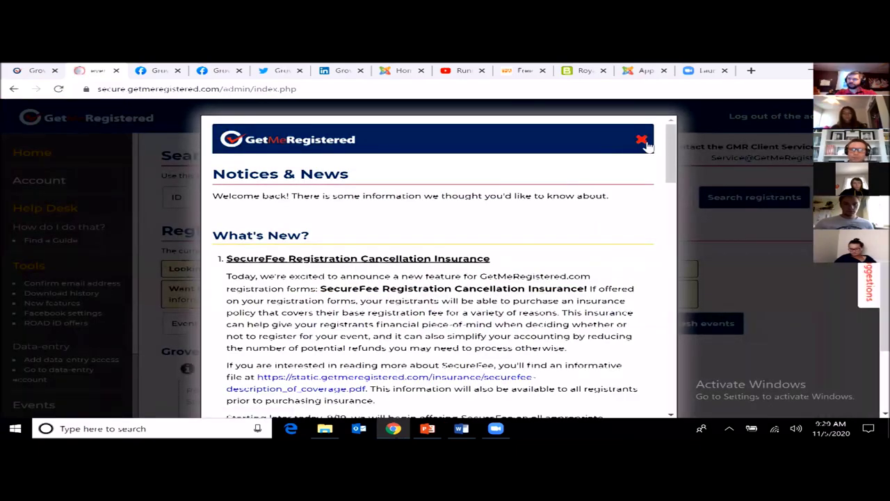
pyautogui.click(642, 140)
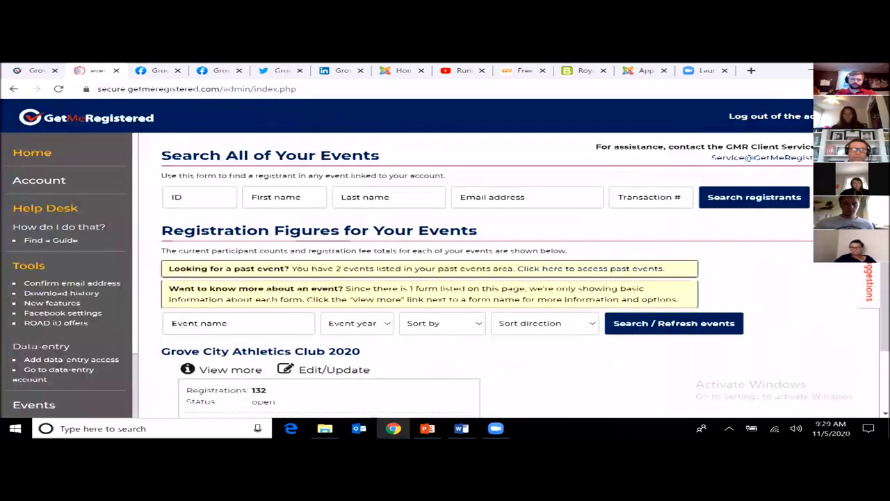
pyautogui.scroll(-1, 487, 278)
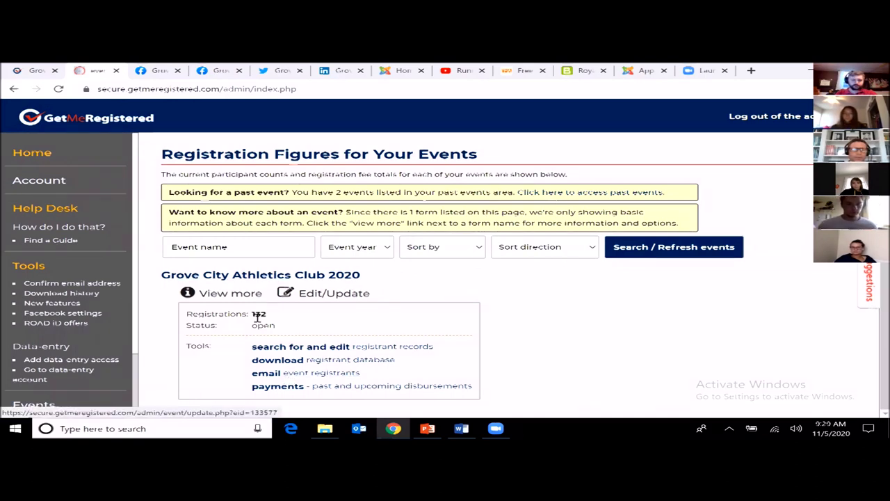
# Open the Registrant Emailer for Grove City Athletics Club 2020 and review its recipient categories and sender fields
pyautogui.click(271, 375)
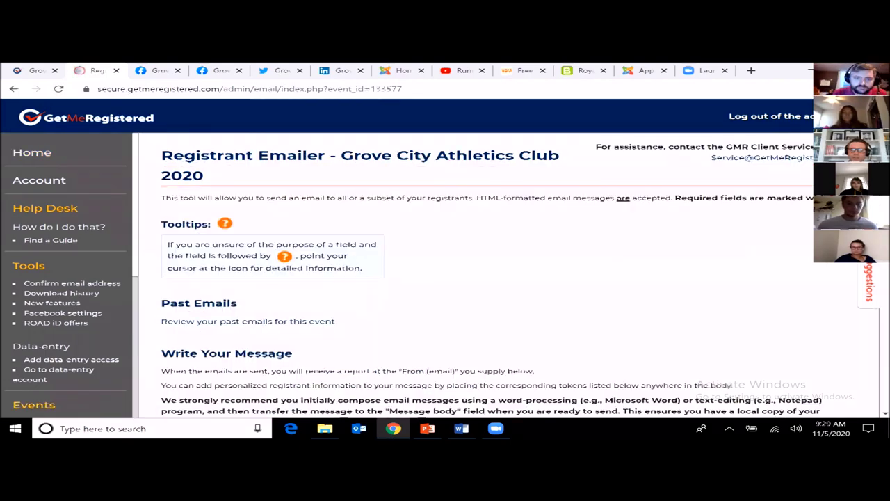
pyautogui.scroll(-1, 445, 278)
pyautogui.scroll(-3, 635, 219)
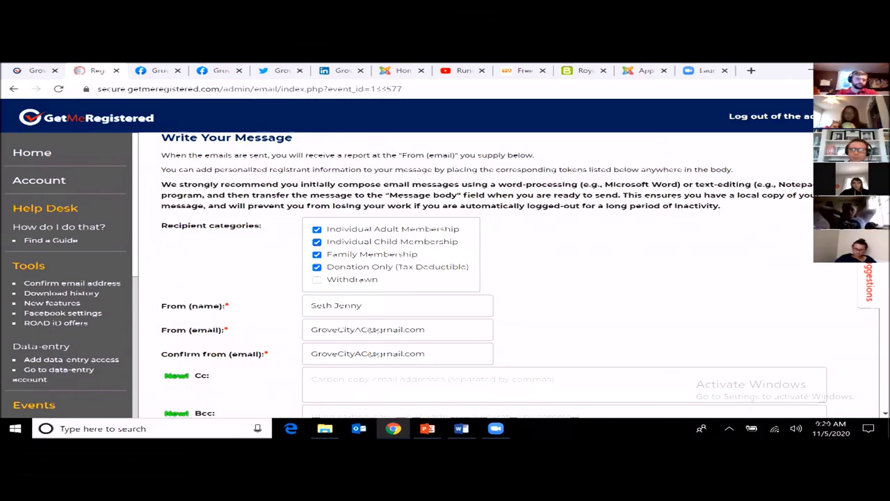
pyautogui.scroll(-2, 431, 235)
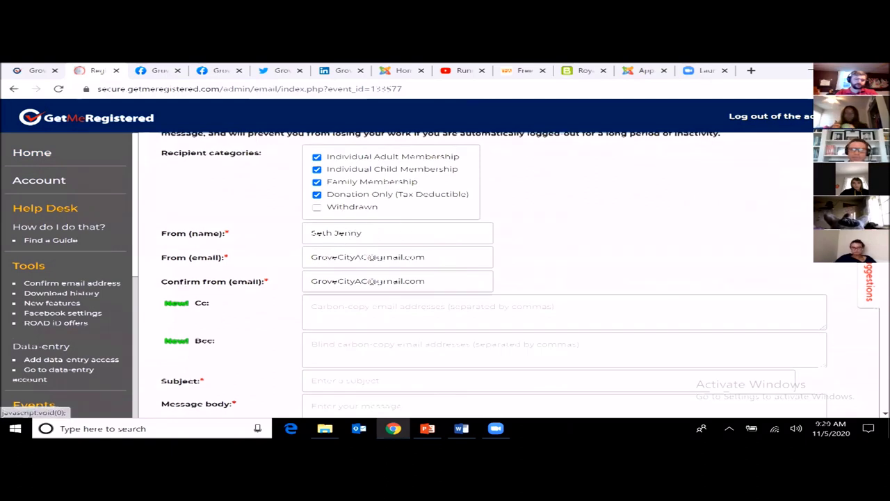
pyautogui.scroll(-2, 487, 278)
pyautogui.scroll(-2, 509, 279)
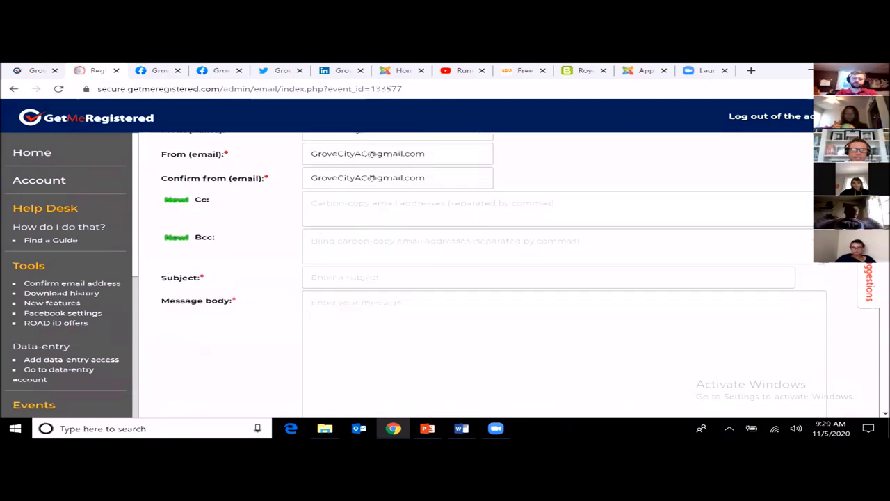
# Put the cursor in the email's message body and look over the subject and message area of the form
pyautogui.click(446, 279)
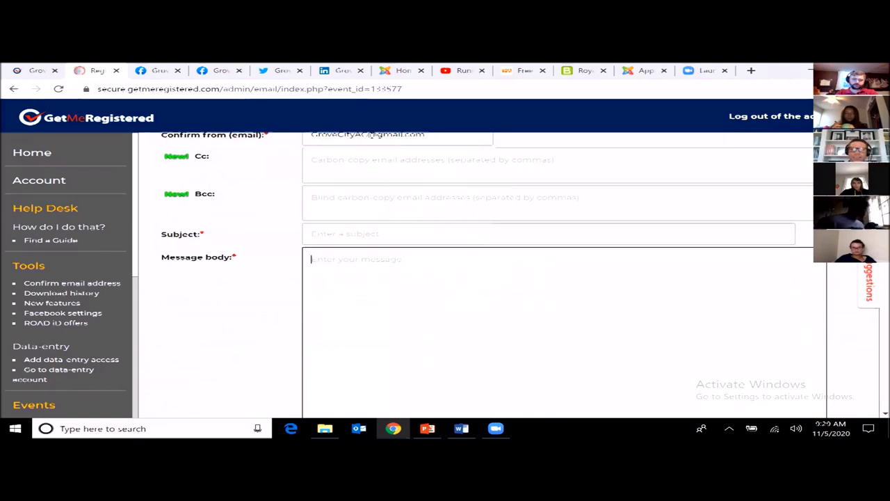
pyautogui.scroll(-6, 509, 279)
pyautogui.scroll(8, 487, 278)
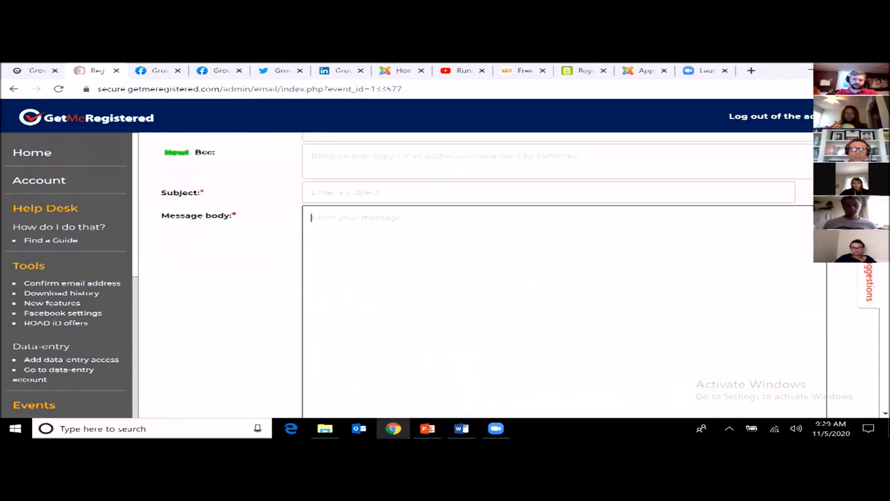
pyautogui.scroll(-11, 557, 278)
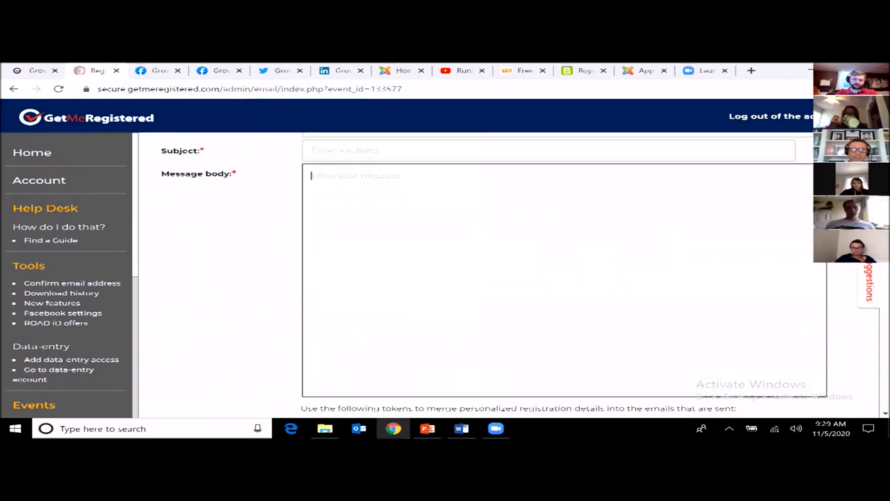
pyautogui.moveTo(874, 288); pyautogui.dragTo(872, 225)
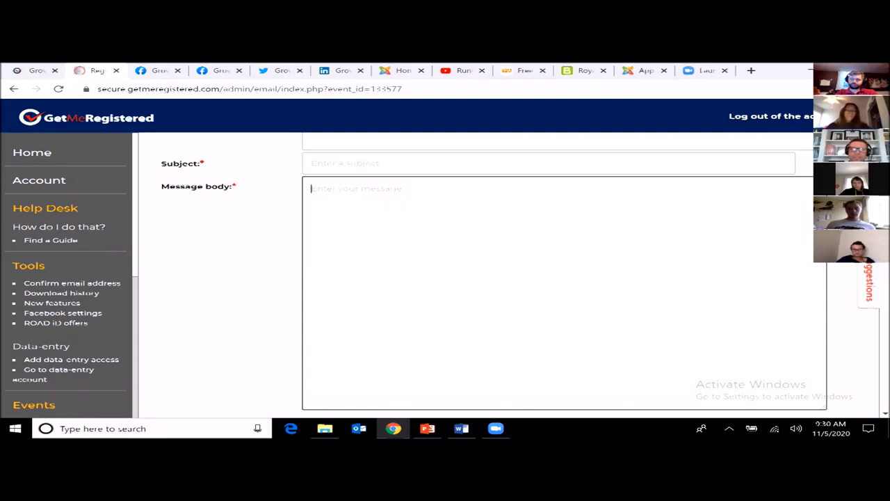
# View the club website's home page, select its web address, and return to the Registrant Emailer
pyautogui.click(382, 80)
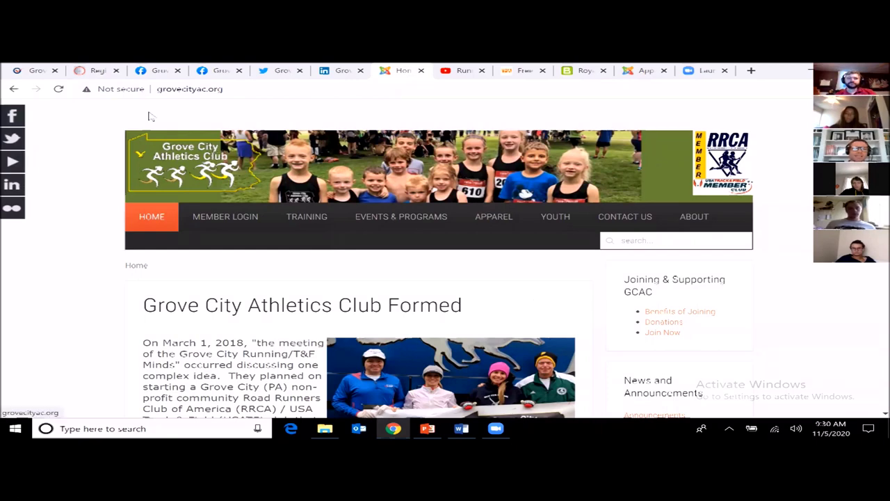
pyautogui.click(309, 93)
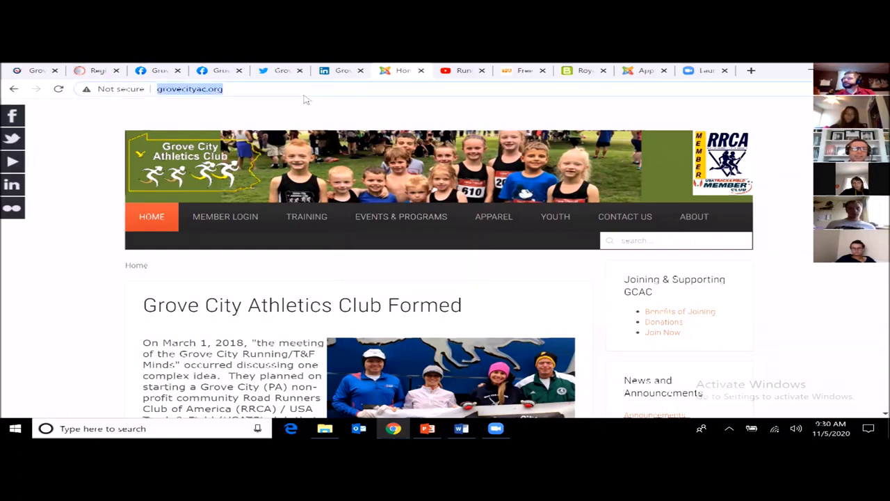
pyautogui.click(98, 71)
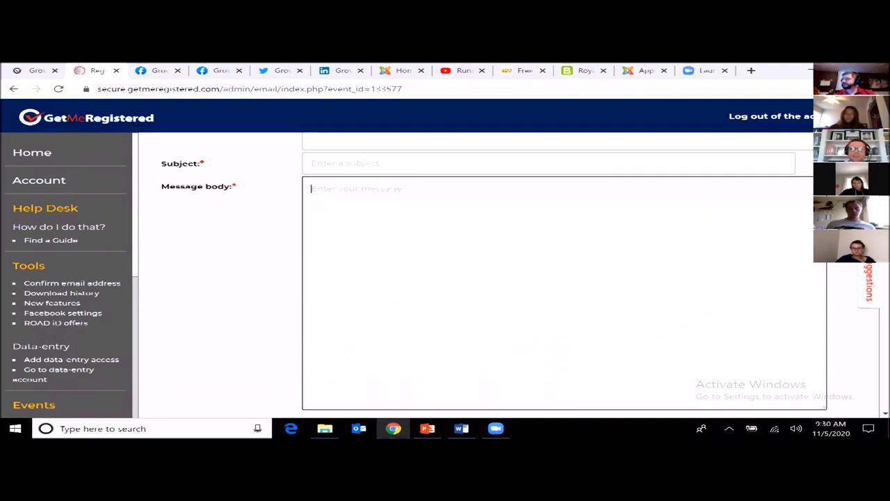
# Look through the emailer's merge tokens, test message section and scheduling options
pyautogui.scroll(-1, 511, 275)
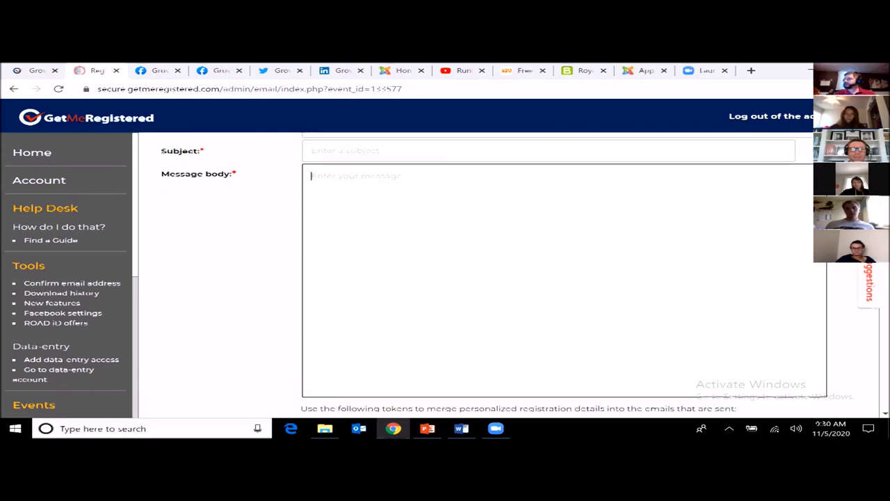
pyautogui.scroll(-5, 564, 275)
pyautogui.moveTo(874, 279); pyautogui.dragTo(873, 383)
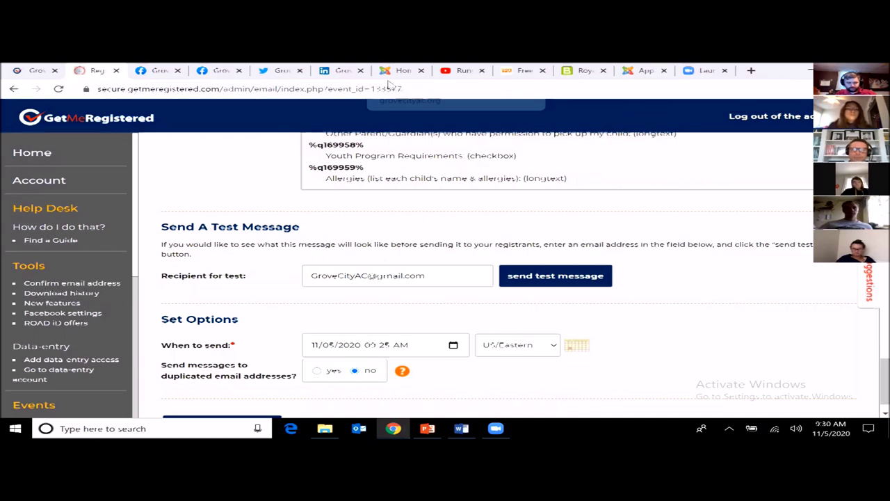
# Open the club website's Announcements from the apparel page and read the Gear order Aug. 24, 2020 post
pyautogui.click(646, 70)
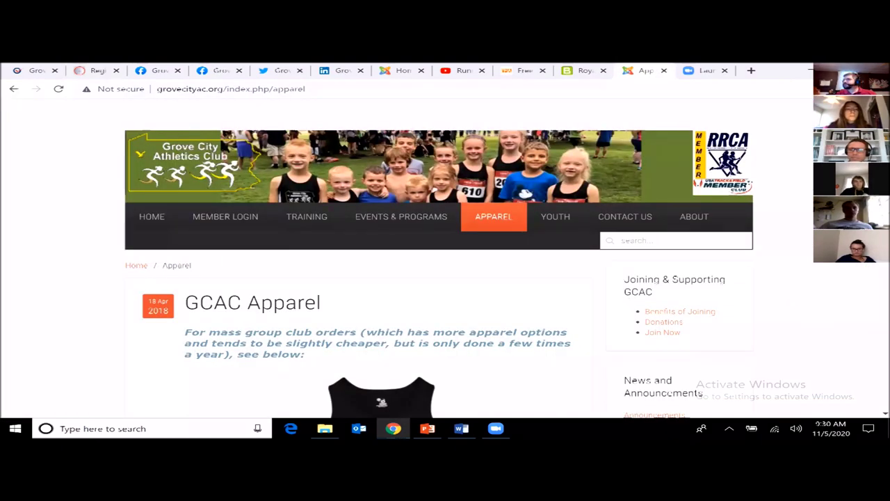
pyautogui.scroll(-2, 668, 288)
pyautogui.click(660, 290)
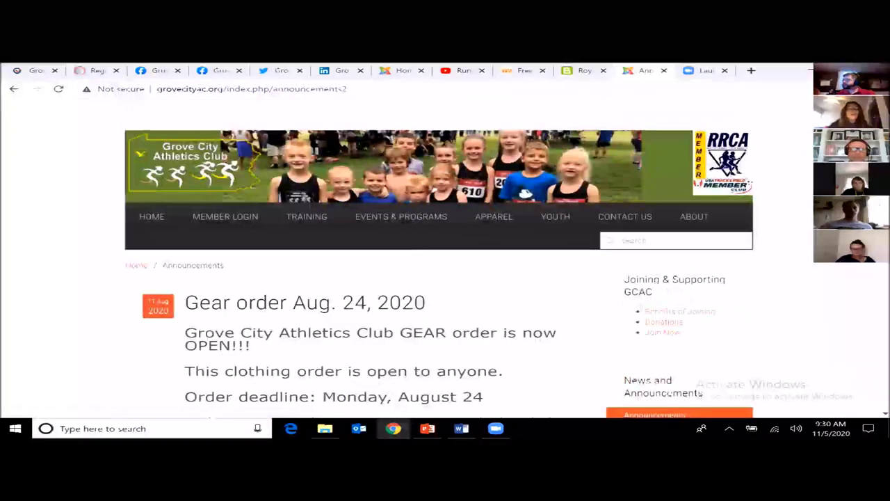
pyautogui.scroll(-3, 440, 264)
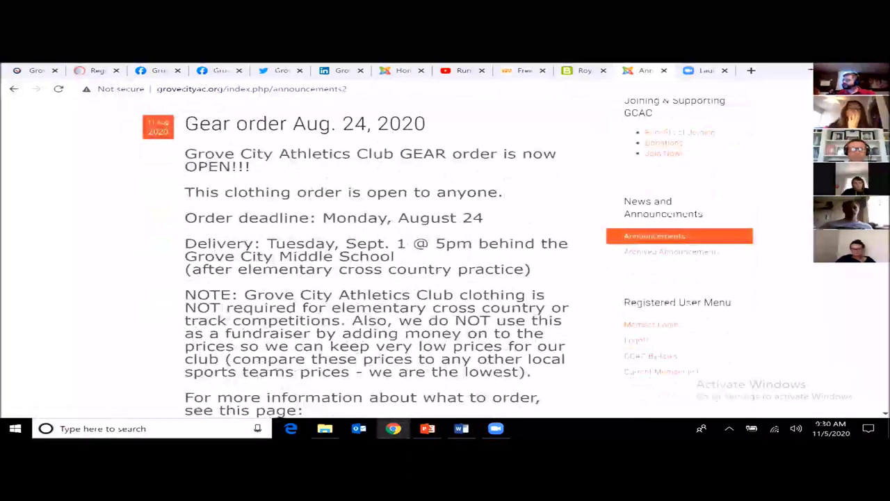
pyautogui.scroll(-3, 440, 264)
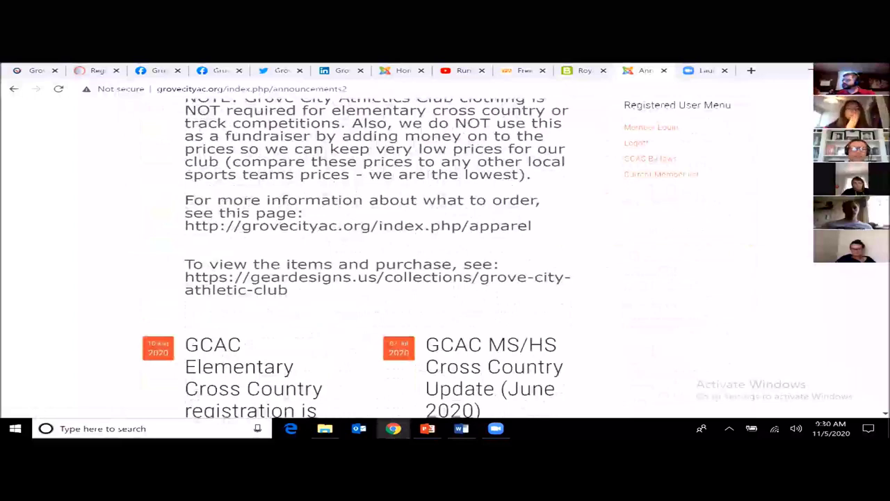
pyautogui.scroll(2, 396, 184)
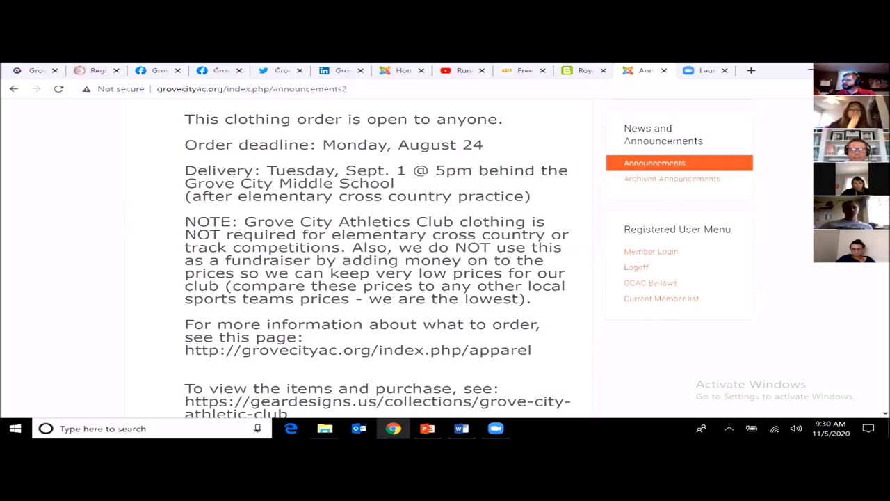
pyautogui.scroll(-1, 435, 289)
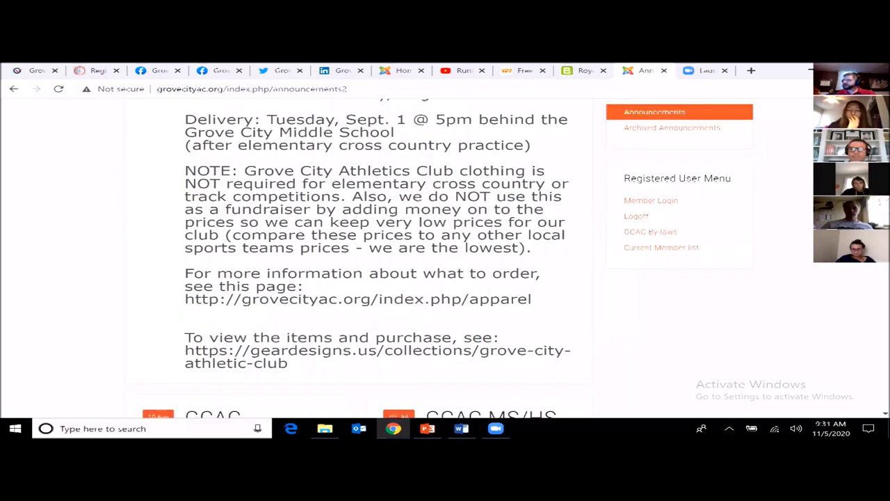
pyautogui.scroll(8, 435, 290)
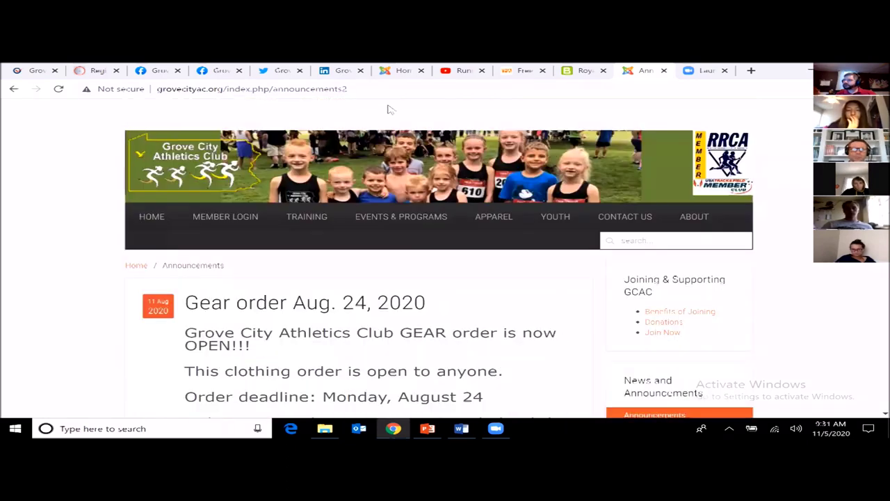
# Return to GetMeRegistered, open the Grove City Athletics Club 2020 event for editing, and review its General settings
pyautogui.hotkey('ctrl', '2')
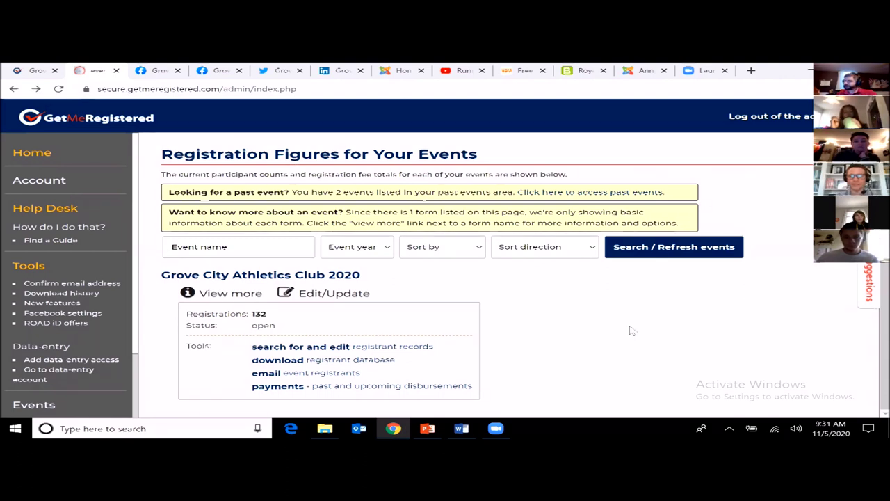
pyautogui.click(332, 294)
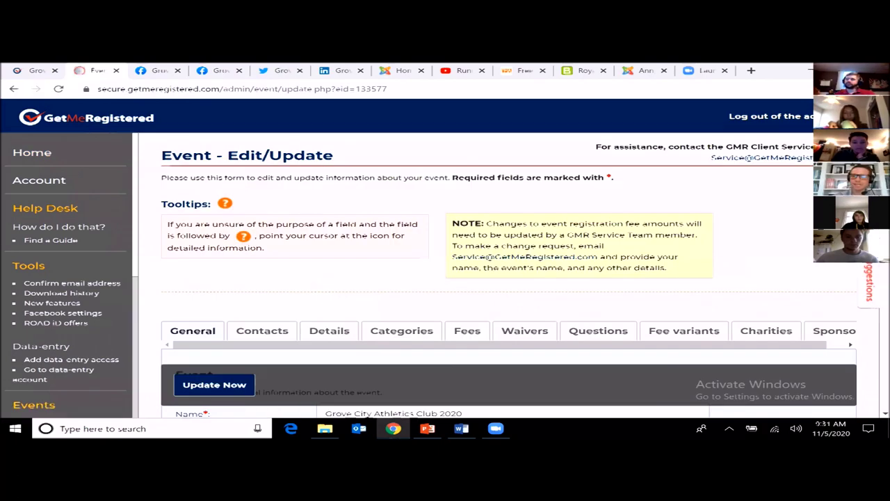
pyautogui.scroll(-3, 487, 279)
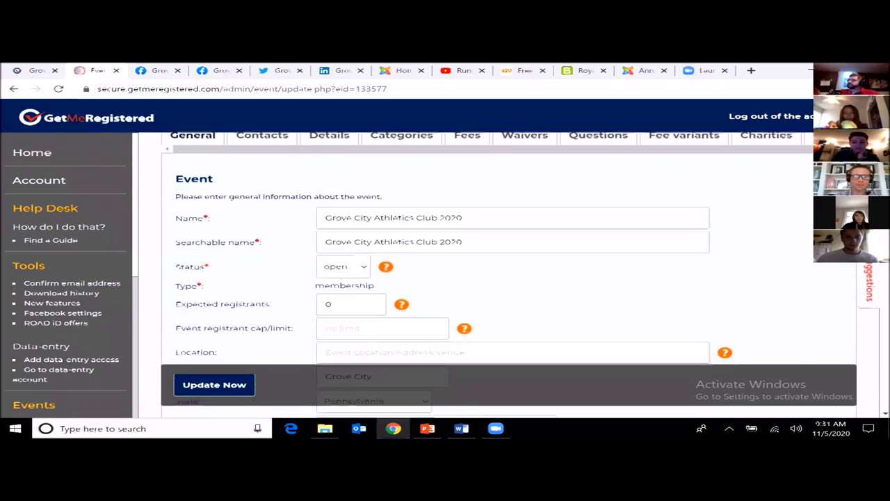
pyautogui.scroll(-3, 487, 278)
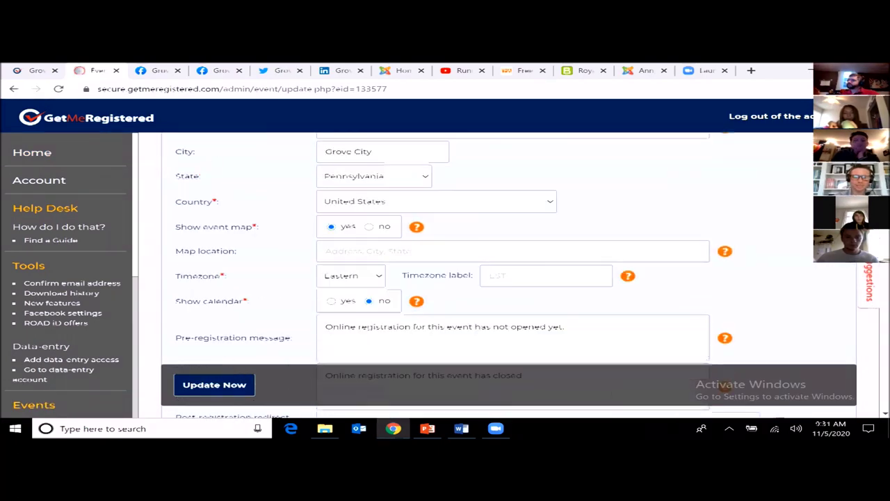
pyautogui.scroll(-2, 487, 278)
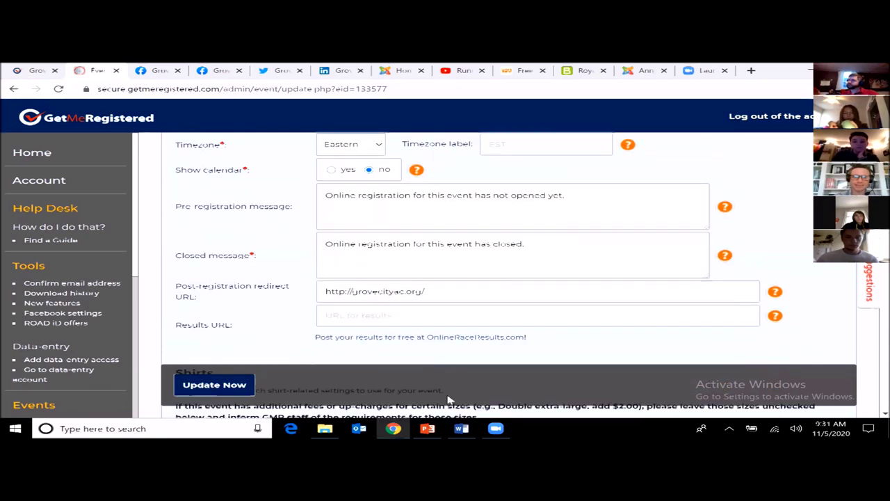
pyautogui.scroll(1, 487, 278)
pyautogui.scroll(5, 273, 271)
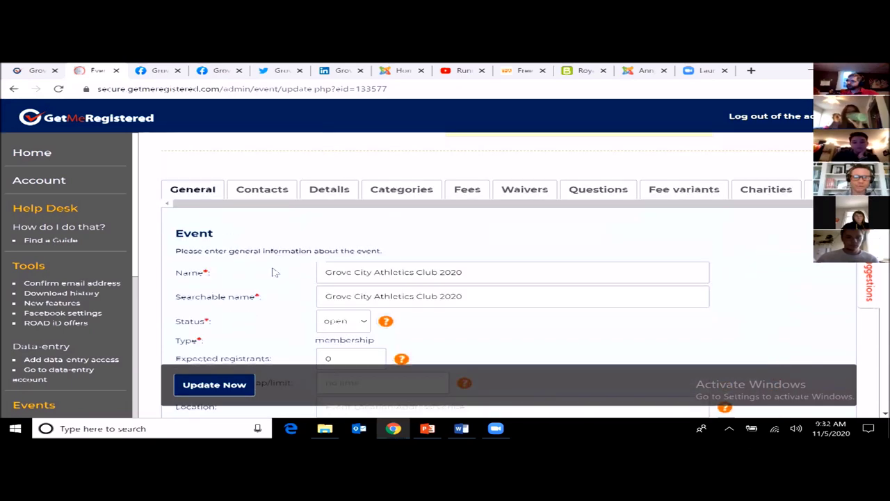
# Open the event's registration questions and examine the Homeroom Teacher and School Name question settings
pyautogui.scroll(1, 264, 237)
pyautogui.click(600, 228)
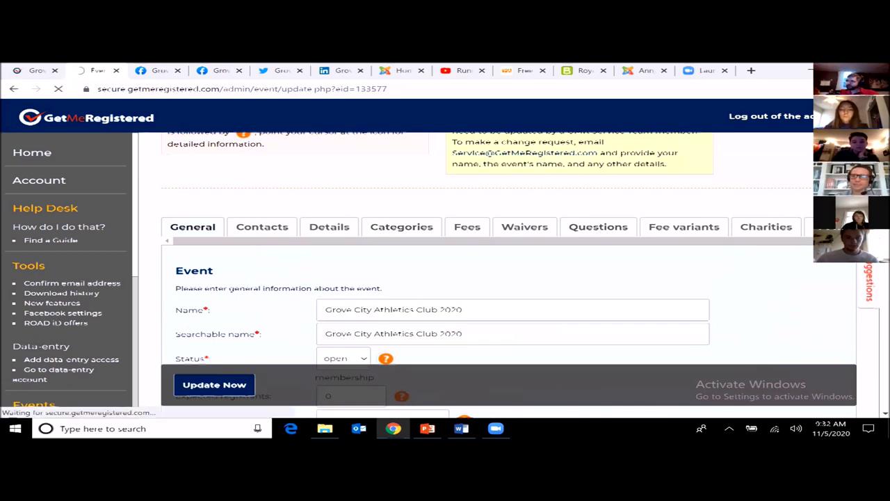
pyautogui.scroll(-5, 487, 278)
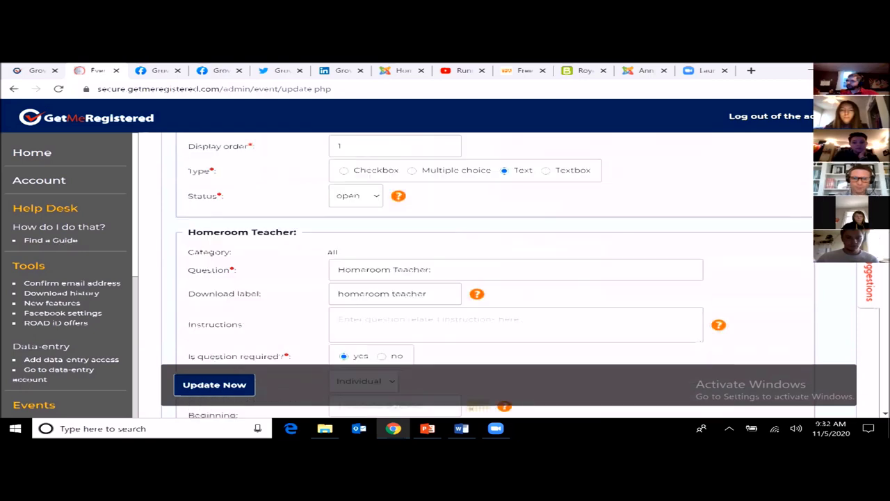
pyautogui.scroll(-1, 392, 234)
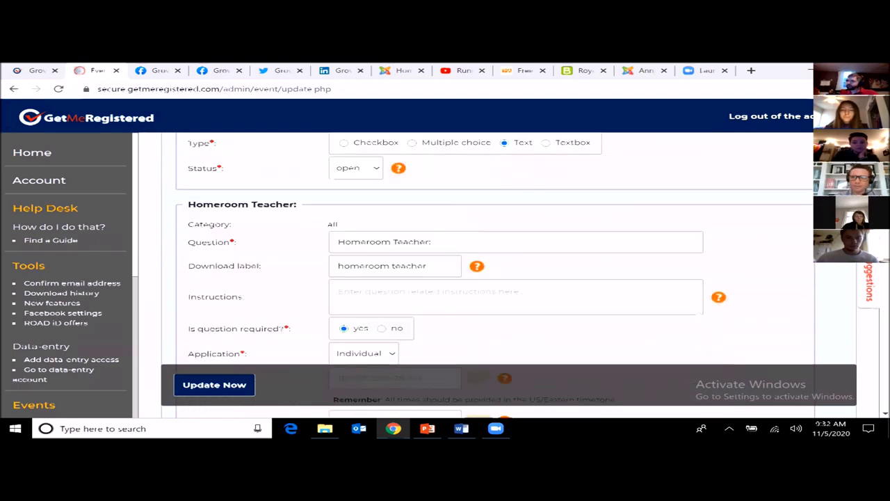
pyautogui.scroll(-5, 494, 275)
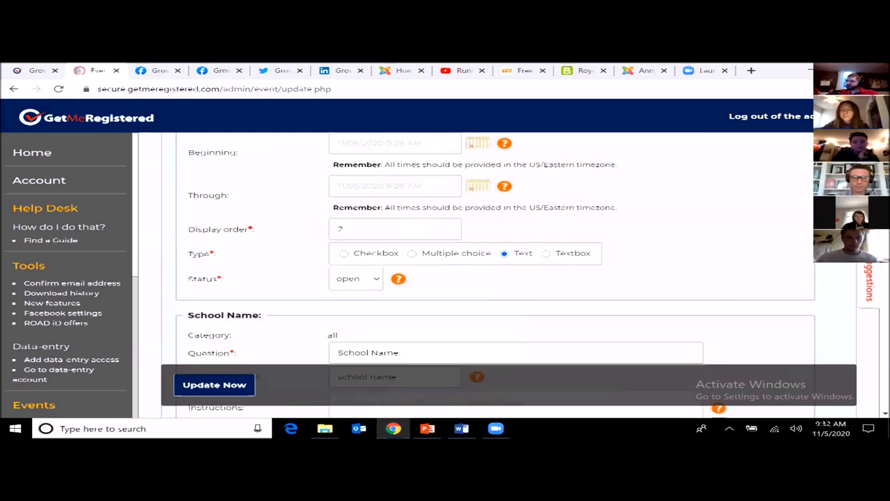
pyautogui.scroll(-1, 494, 275)
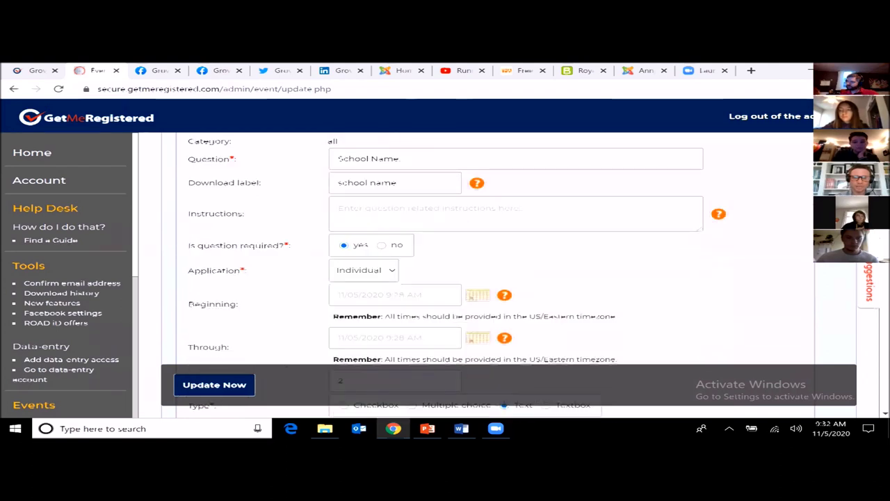
pyautogui.scroll(1, 494, 274)
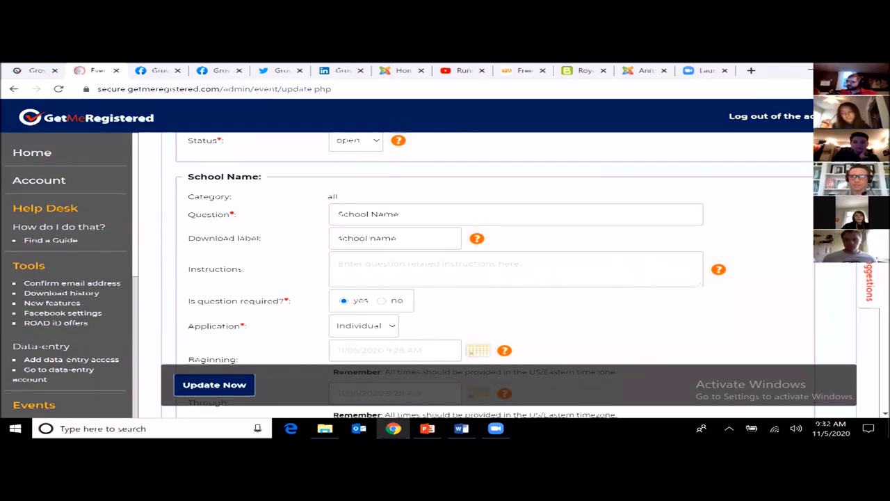
pyautogui.scroll(-5, 494, 275)
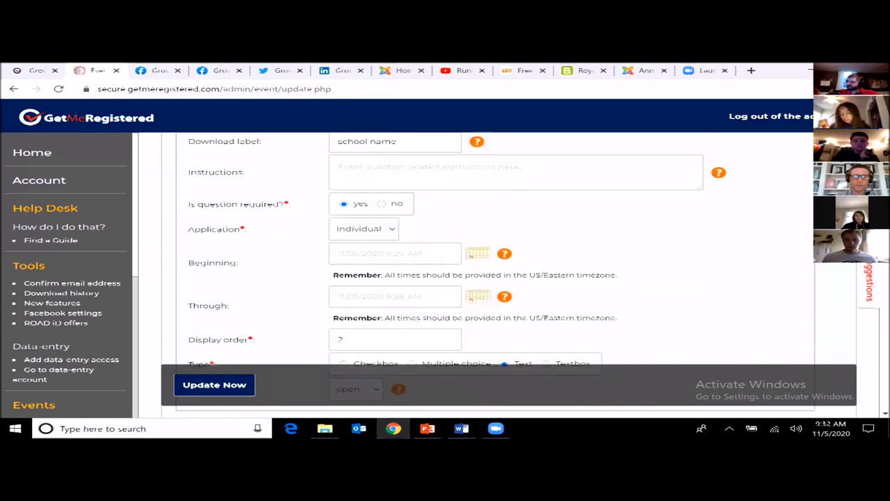
pyautogui.scroll(-5, 494, 275)
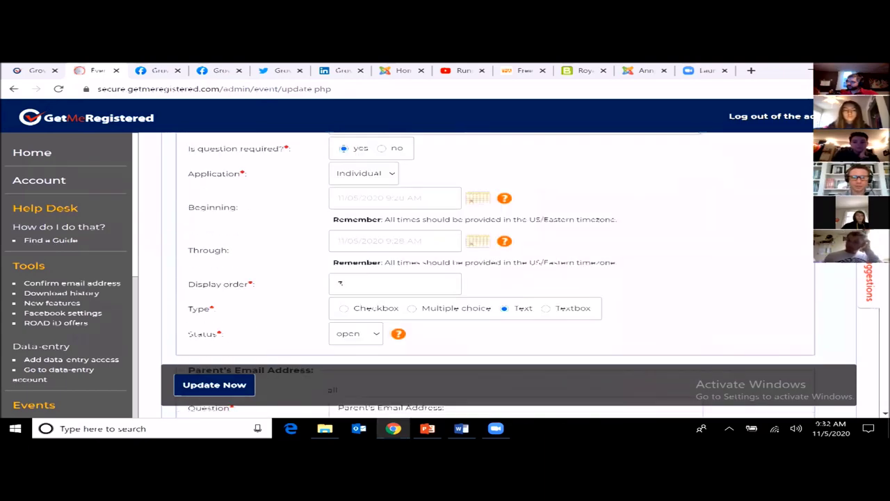
# Examine the Youth Program Requirements question with its transportation instructions, and the question about allergies or other concerns
pyautogui.scroll(-5, 513, 207)
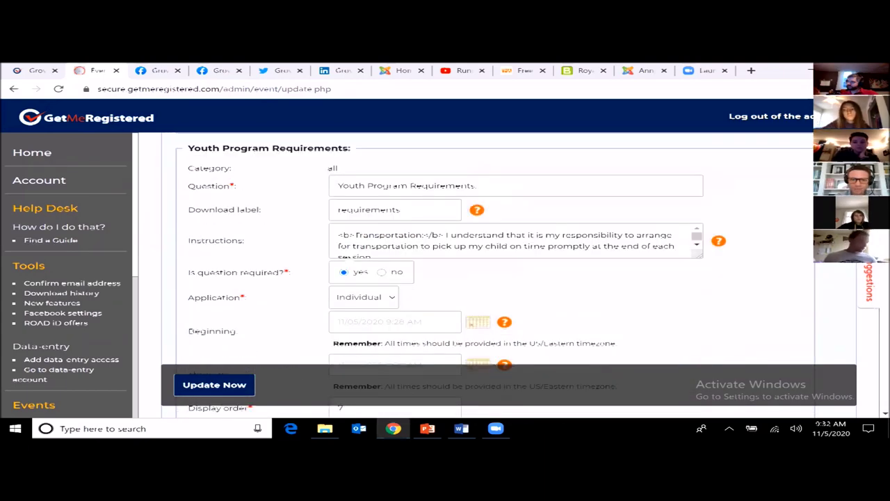
pyautogui.scroll(-1, 513, 207)
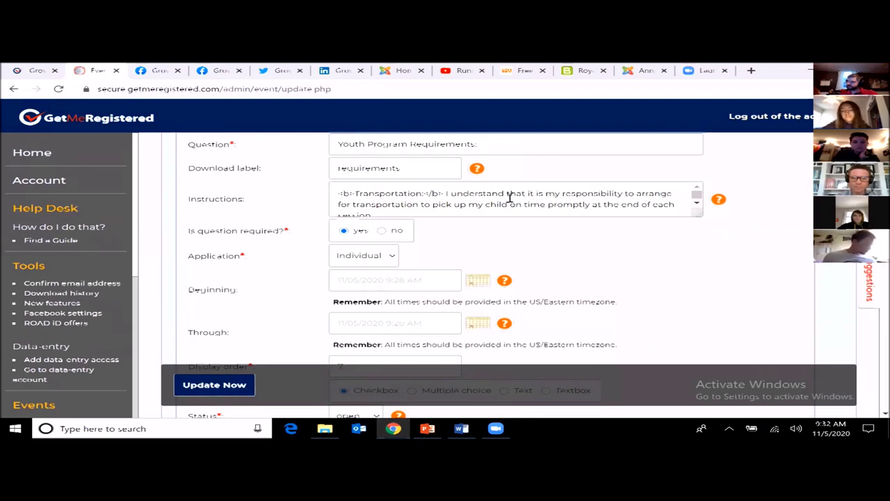
pyautogui.scroll(-7, 494, 275)
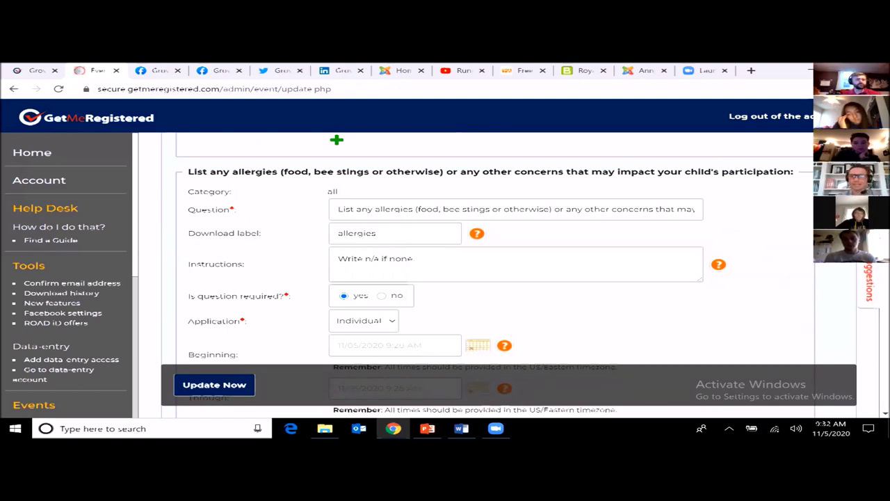
pyautogui.scroll(-5, 487, 278)
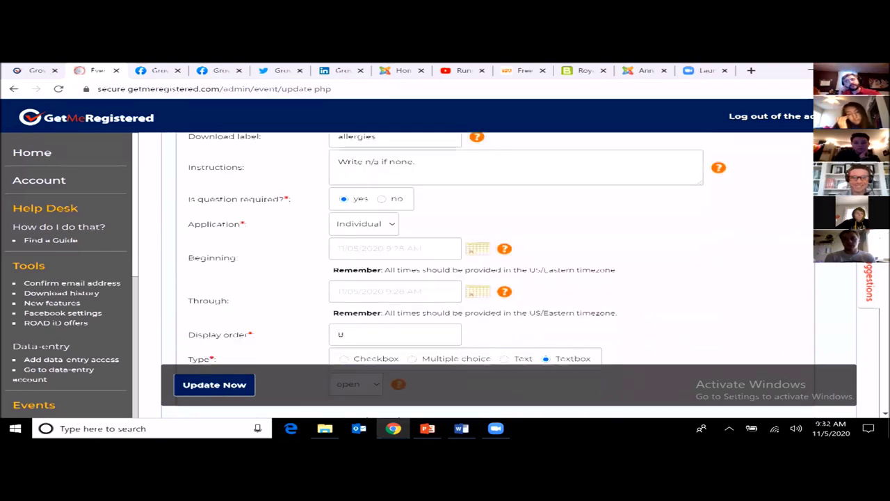
# Look through the child health questions on heart condition, chest pain and asthma, and go back to the previous page
pyautogui.scroll(-10, 487, 278)
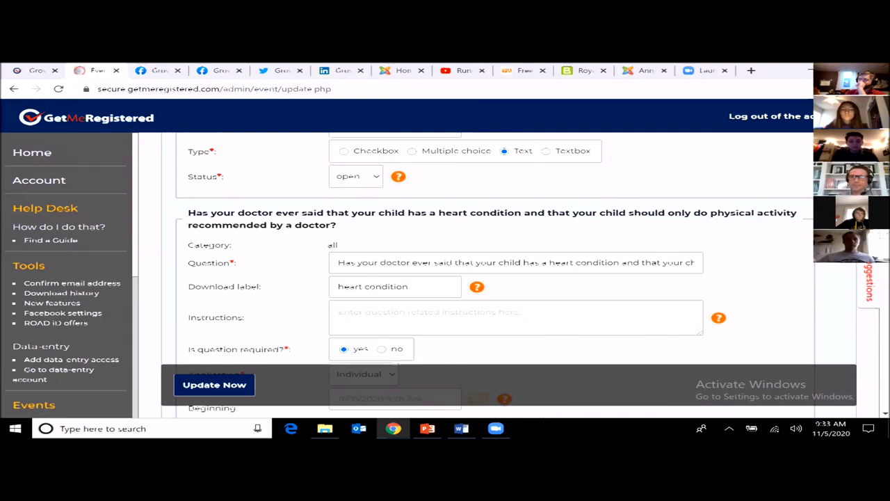
pyautogui.scroll(-1, 494, 276)
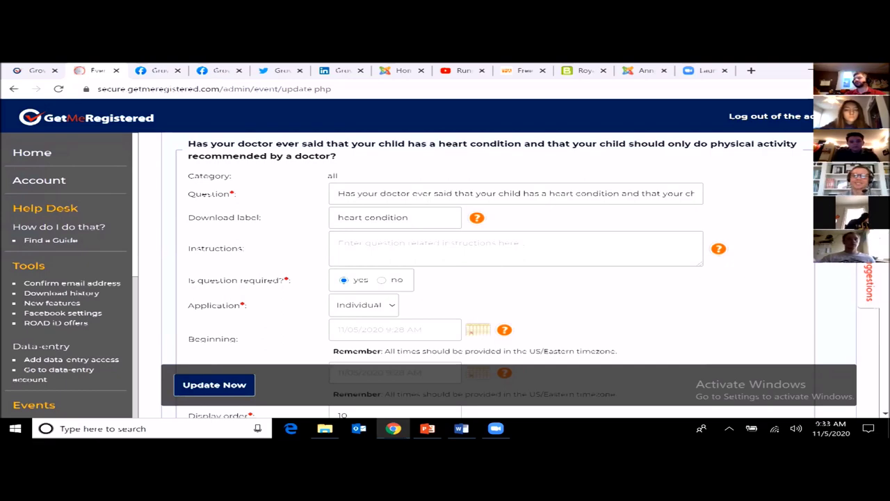
pyautogui.scroll(-6, 487, 278)
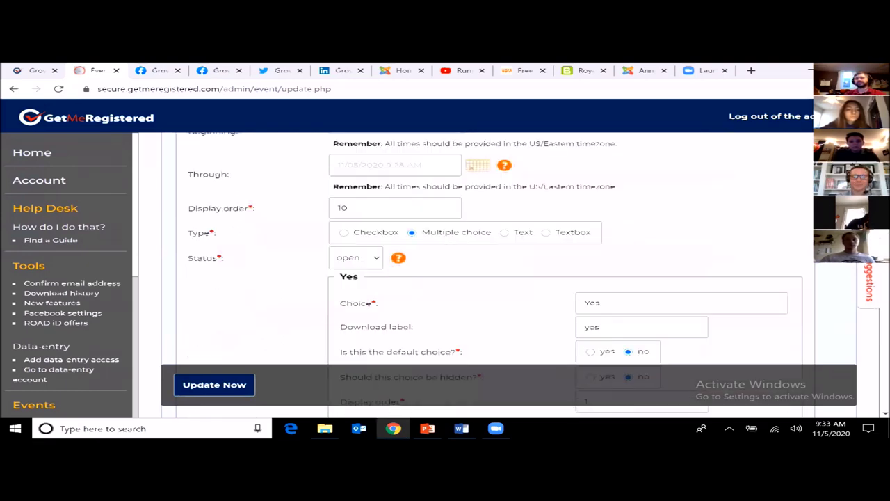
pyautogui.scroll(-8, 487, 278)
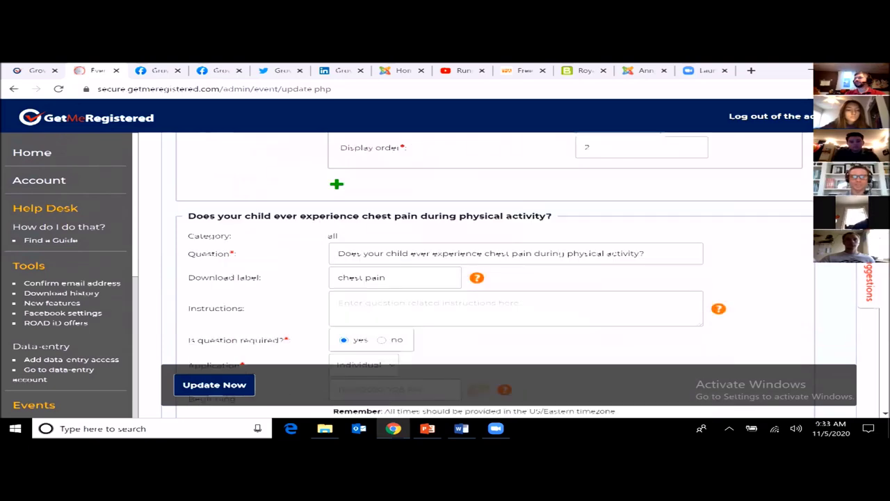
pyautogui.scroll(-8, 226, 240)
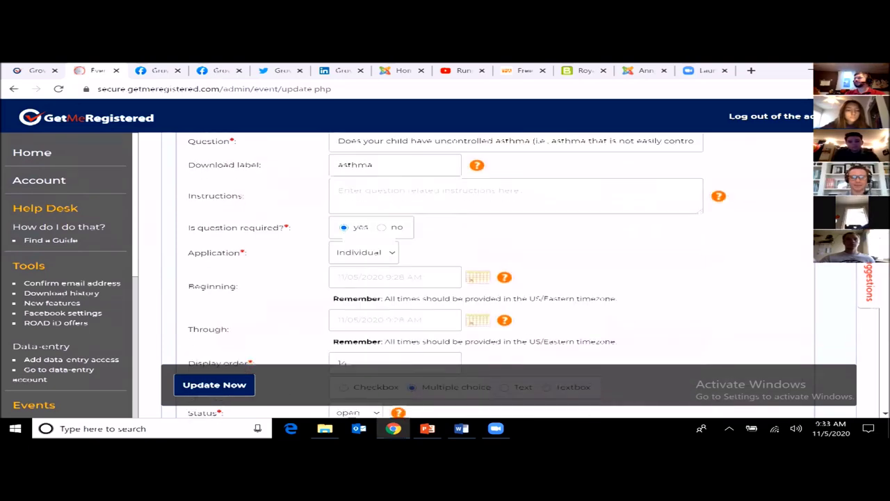
pyautogui.scroll(10, 174, 208)
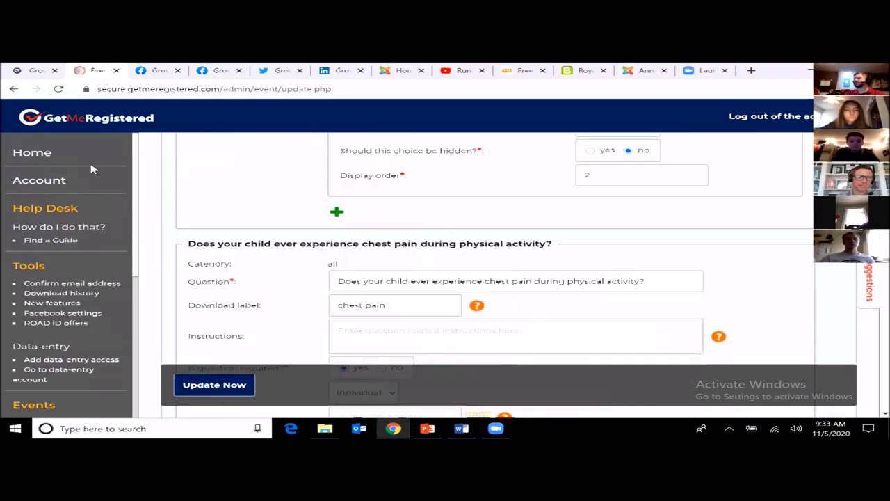
pyautogui.click(13, 89)
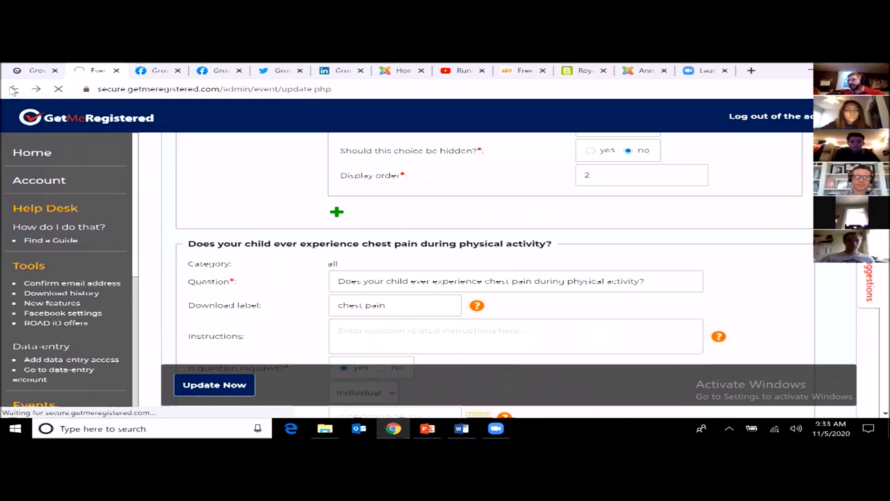